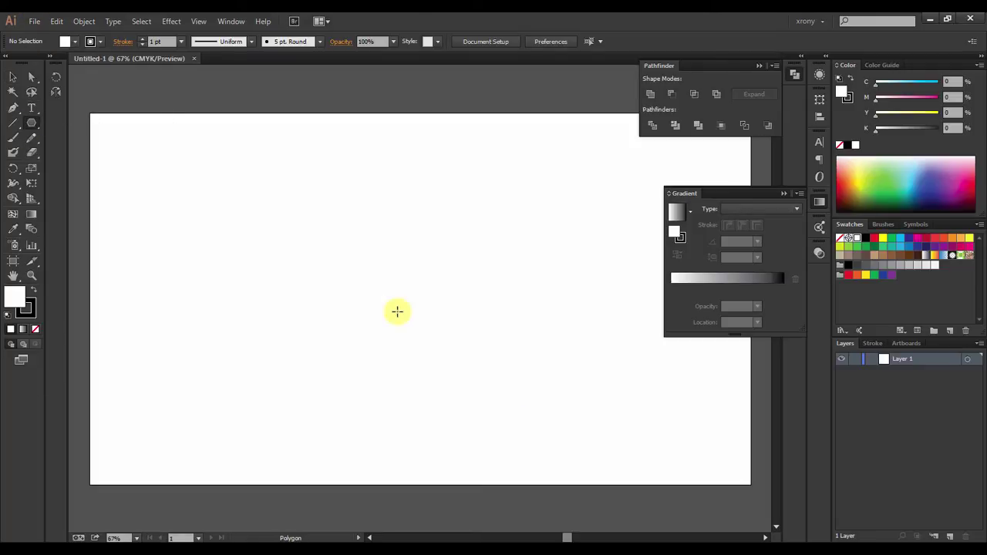
Drag out an outlined hexagon near the middle of the new Untitled-1 artboard.
{"action": "left_click_drag", "start_coordinate": [396, 296], "coordinate": [425, 344]}
Zoom in and scale a smaller concentric copy of the hexagon inward.
{"action": "key", "text": "v"}
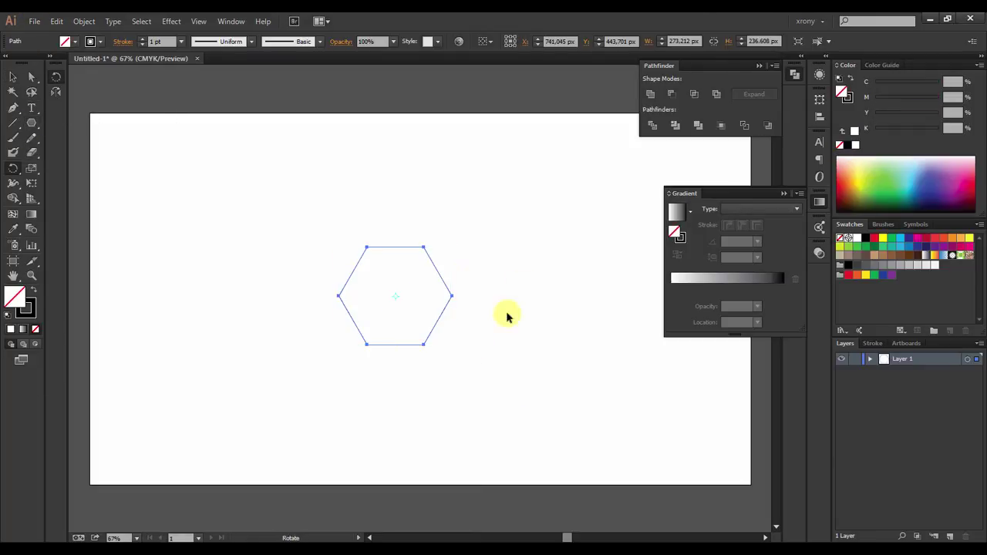
{"action": "left_click_drag", "start_coordinate": [432, 382], "coordinate": [355, 239]}
{"action": "left_click_drag", "start_coordinate": [550, 480], "coordinate": [465, 399]}
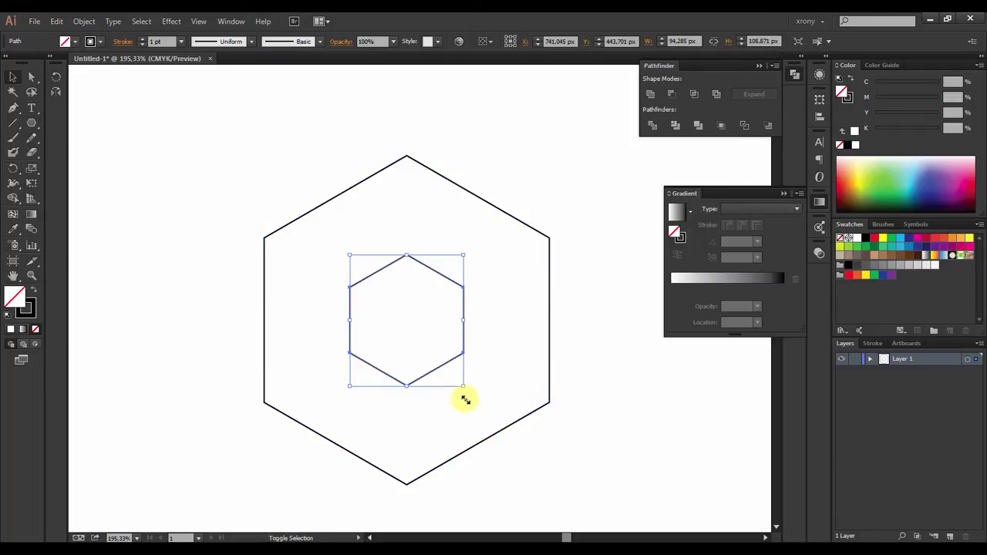
Draw a triangle inside the inner hexagon using its top and bottom vertices.
{"action": "key", "text": "ctrl+shift+a"}
{"action": "left_click", "coordinate": [350, 353]}
{"action": "left_click", "coordinate": [406, 255]}
{"action": "left_click", "coordinate": [464, 354]}
{"action": "left_click", "coordinate": [350, 353]}
{"action": "left_click", "coordinate": [527, 332], "text": "ctrl"}
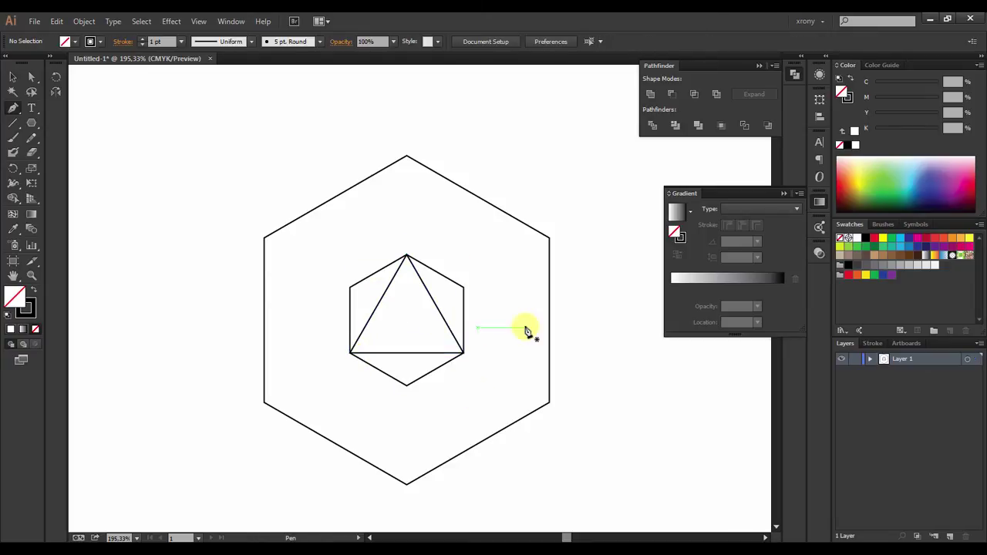
Draw a vertical line through the hexagon with diagonals to the left outer vertices.
{"action": "left_click", "coordinate": [264, 402]}
{"action": "left_click", "coordinate": [407, 157]}
{"action": "left_click", "coordinate": [406, 483]}
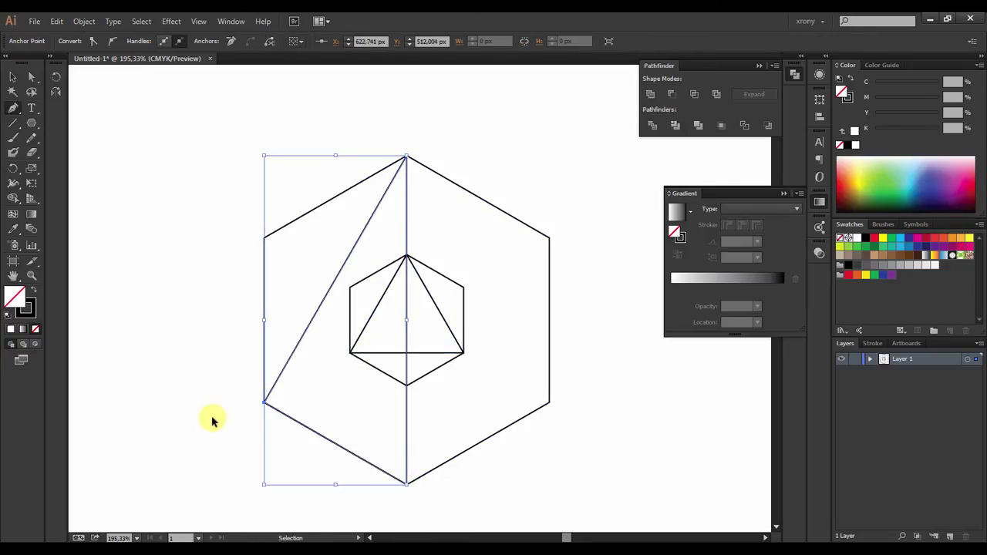
{"action": "left_click", "coordinate": [265, 238]}
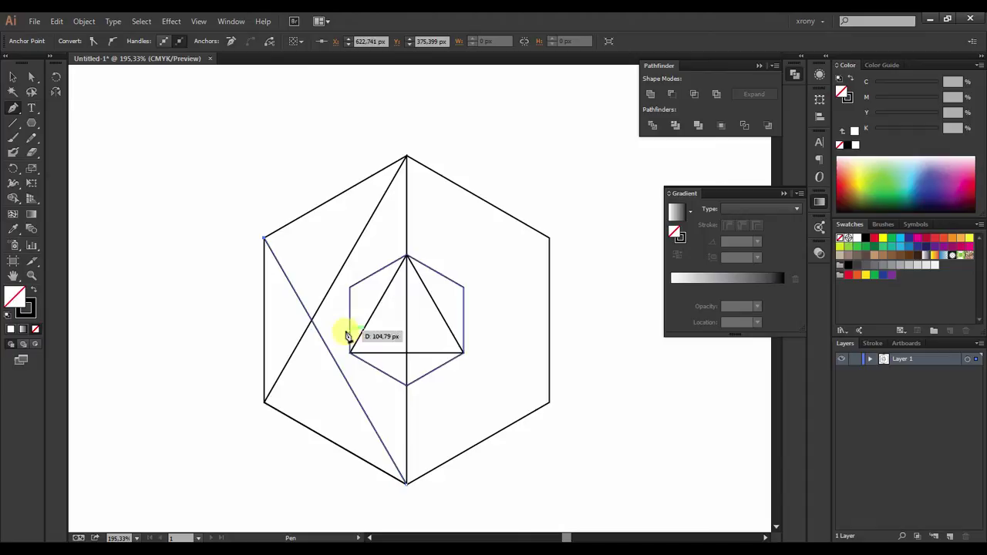
{"action": "left_click", "coordinate": [560, 489], "text": "ctrl"}
Mirror the left-side lines onto the right side of the hexagon.
{"action": "left_click", "coordinate": [410, 439]}
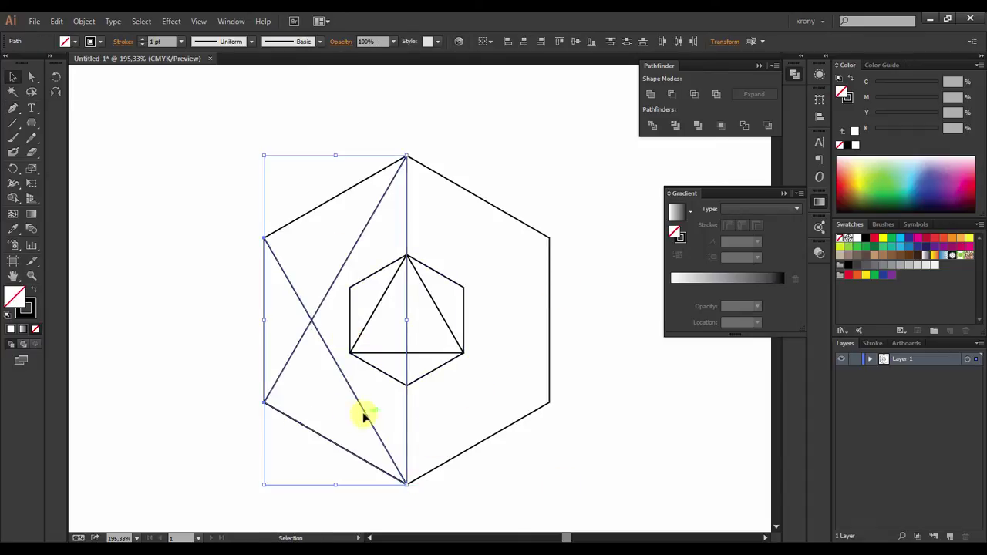
{"action": "left_click_drag", "start_coordinate": [409, 444], "coordinate": [586, 454]}
{"action": "left_click", "coordinate": [591, 425], "text": "ctrl"}
Draw the top and bottom horizontal chords across the hexagon.
{"action": "key", "text": "p"}
{"action": "left_click", "coordinate": [264, 237]}
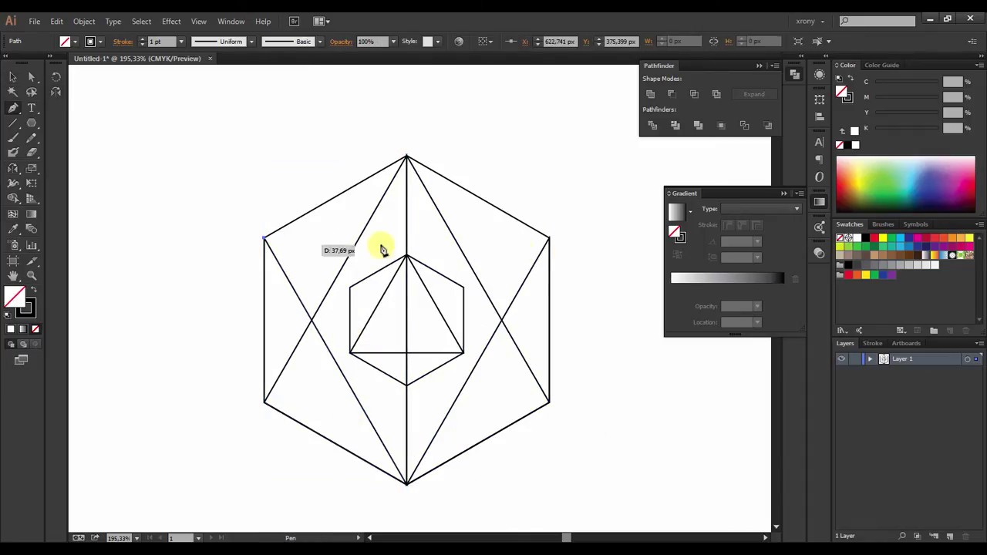
{"action": "left_click", "coordinate": [549, 238]}
{"action": "left_click", "coordinate": [254, 316], "text": "ctrl"}
{"action": "left_click", "coordinate": [264, 402]}
{"action": "left_click", "coordinate": [407, 483]}
{"action": "left_click", "coordinate": [265, 402]}
{"action": "left_click", "coordinate": [452, 375], "text": "ctrl"}
Draw an inverted triangle from the left and right crossing points down to the bottom vertex.
{"action": "left_click", "coordinate": [312, 319]}
{"action": "left_click", "coordinate": [501, 319]}
{"action": "left_click", "coordinate": [409, 484]}
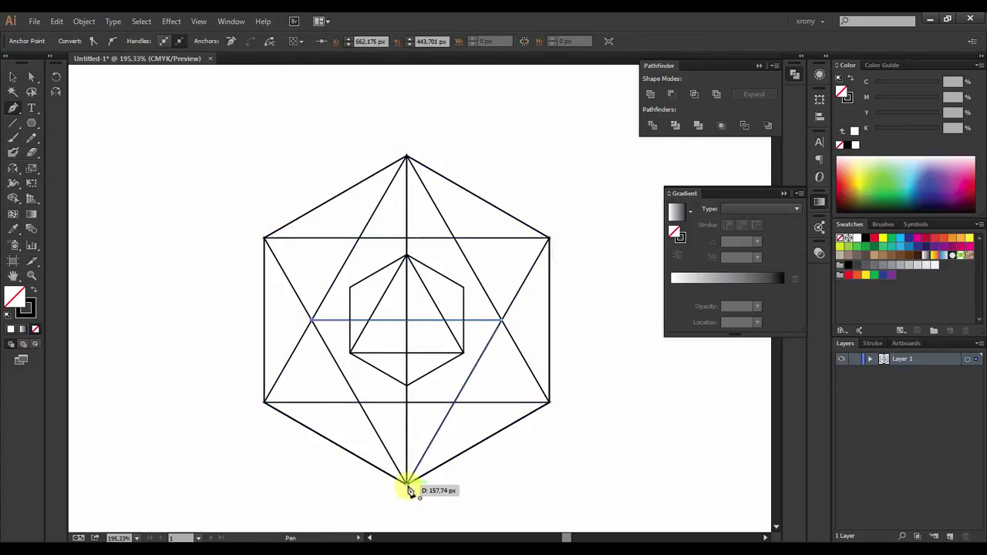
{"action": "left_click", "coordinate": [569, 425], "text": "ctrl"}
Reflect a copy of the inverted triangle upward across the horizontal line.
{"action": "left_click", "coordinate": [482, 320], "text": "ctrl"}
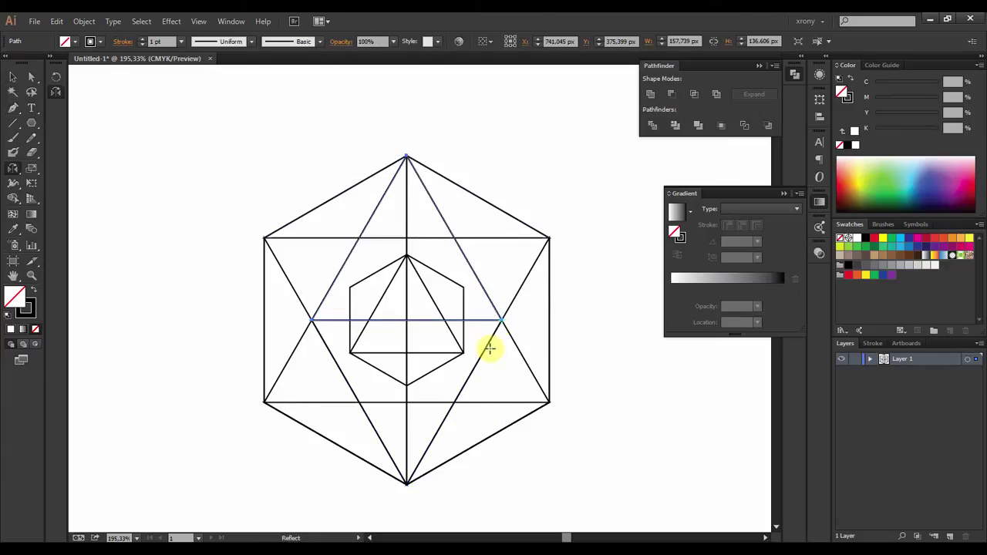
{"action": "left_click_drag", "start_coordinate": [489, 348], "coordinate": [490, 349]}
{"action": "left_click", "coordinate": [596, 438], "text": "ctrl"}
{"action": "scroll", "coordinate": [595, 438], "scroll_direction": "up", "scroll_amount": 1}
{"action": "left_click", "coordinate": [453, 368]}
{"action": "left_click", "coordinate": [632, 445]}
Draw a line from the centre to the bottom vertex and mirror it to the right.
{"action": "left_click", "coordinate": [264, 418]}
{"action": "left_click", "coordinate": [407, 336]}
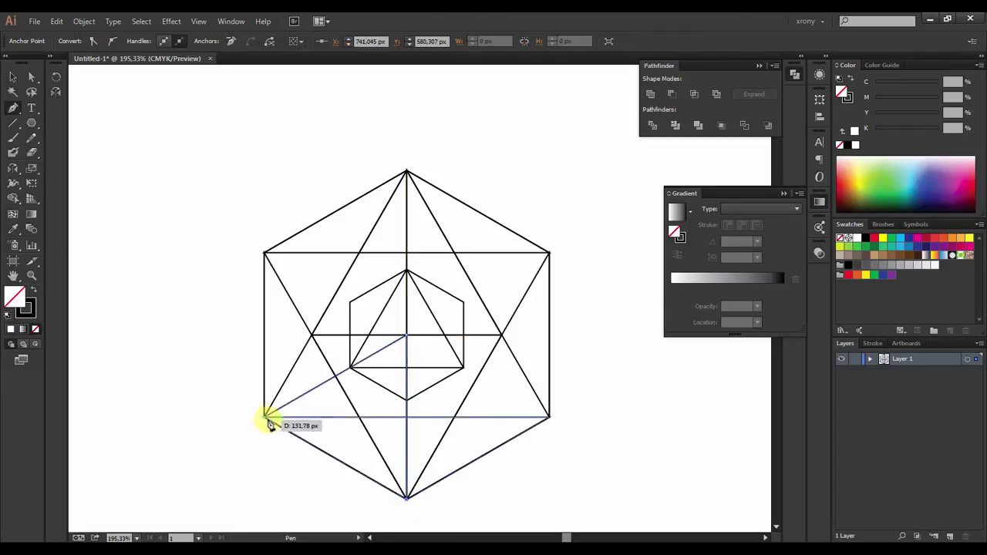
{"action": "key", "text": "v"}
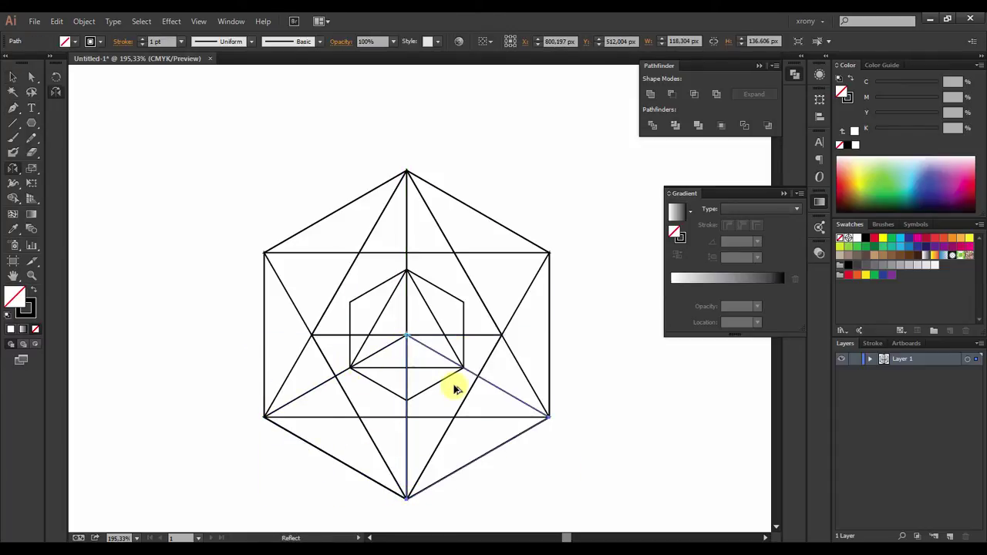
{"action": "key", "text": "o"}
{"action": "key", "text": "v"}
{"action": "left_click", "coordinate": [500, 394]}
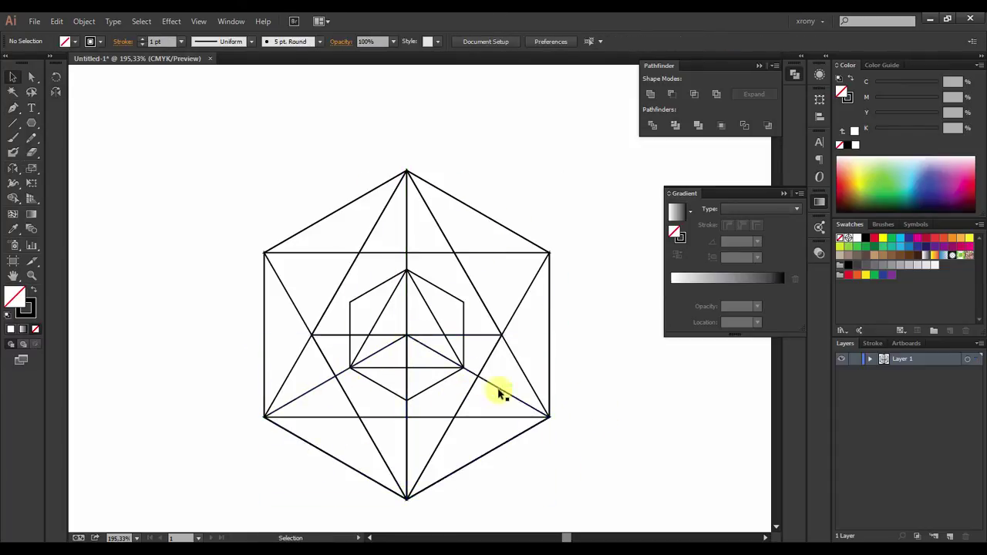
Add a path from the centre through the top-right vertex to the top vertex, and mirror it.
{"action": "left_click", "coordinate": [549, 253]}
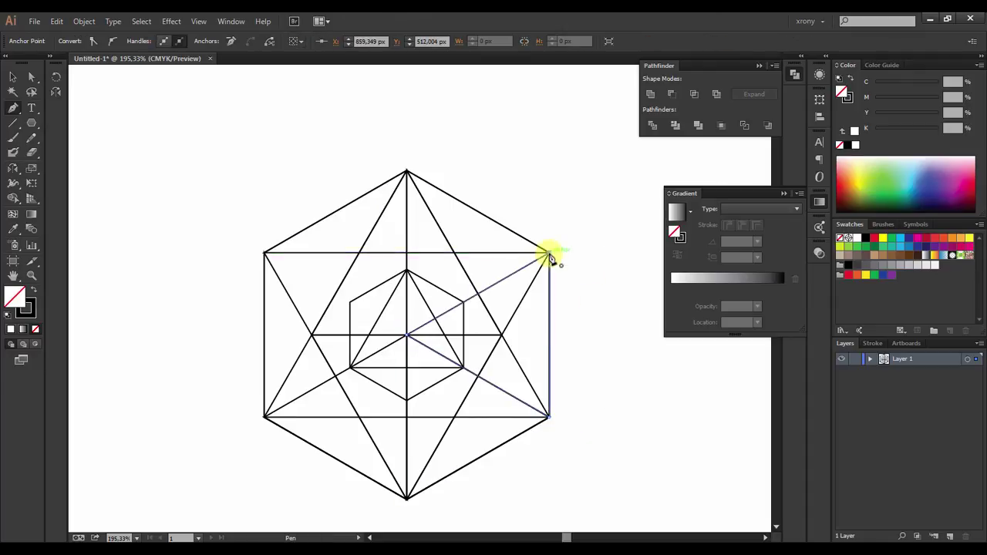
{"action": "key", "text": "v"}
{"action": "key", "text": "p"}
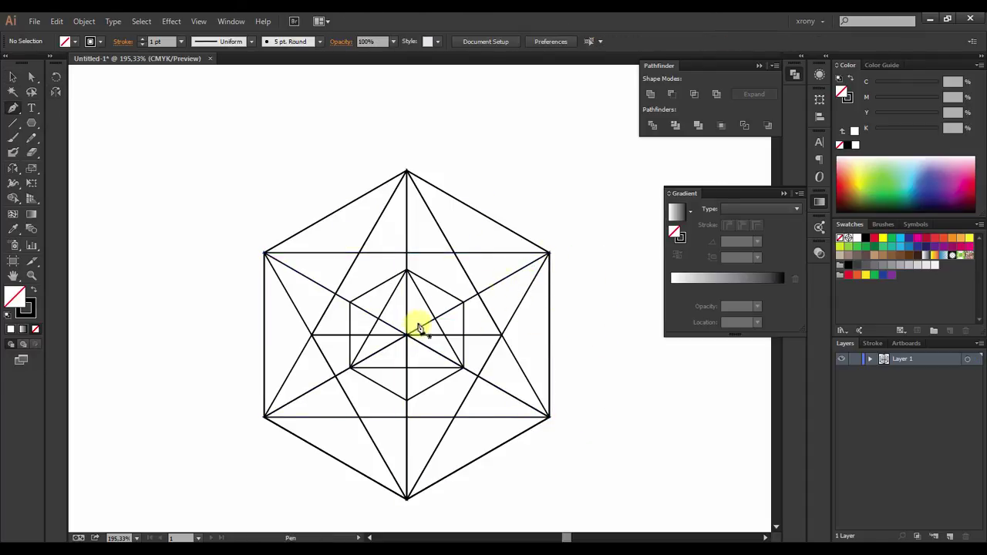
{"action": "left_click", "coordinate": [407, 337]}
{"action": "left_click", "coordinate": [547, 253]}
{"action": "left_click", "coordinate": [407, 170]}
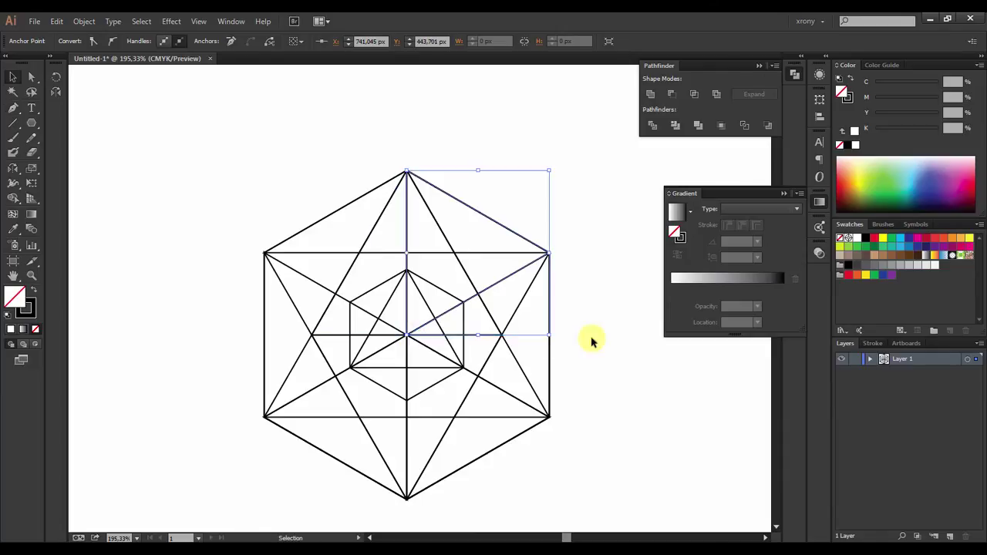
{"action": "key", "text": "o"}
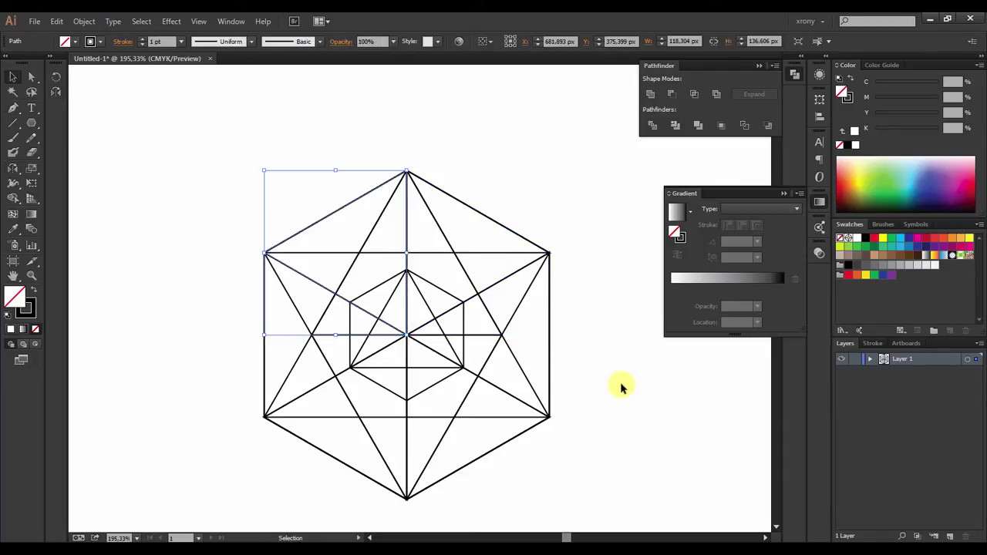
{"action": "scroll", "coordinate": [622, 387], "scroll_direction": "down", "scroll_amount": 2}
Fill the whole hexagon pattern red and remove its stroke.
{"action": "scroll", "coordinate": [607, 371], "scroll_direction": "down", "scroll_amount": 1}
{"action": "left_click_drag", "start_coordinate": [563, 469], "coordinate": [247, 119]}
{"action": "left_click", "coordinate": [848, 274]}
{"action": "key", "text": "ctrl+1"}
{"action": "left_click", "coordinate": [840, 145]}
Duplicate the hexagon to the right and set the copy's opacity to 20%.
{"action": "left_click_drag", "start_coordinate": [401, 363], "coordinate": [621, 362]}
{"action": "left_click", "coordinate": [819, 253]}
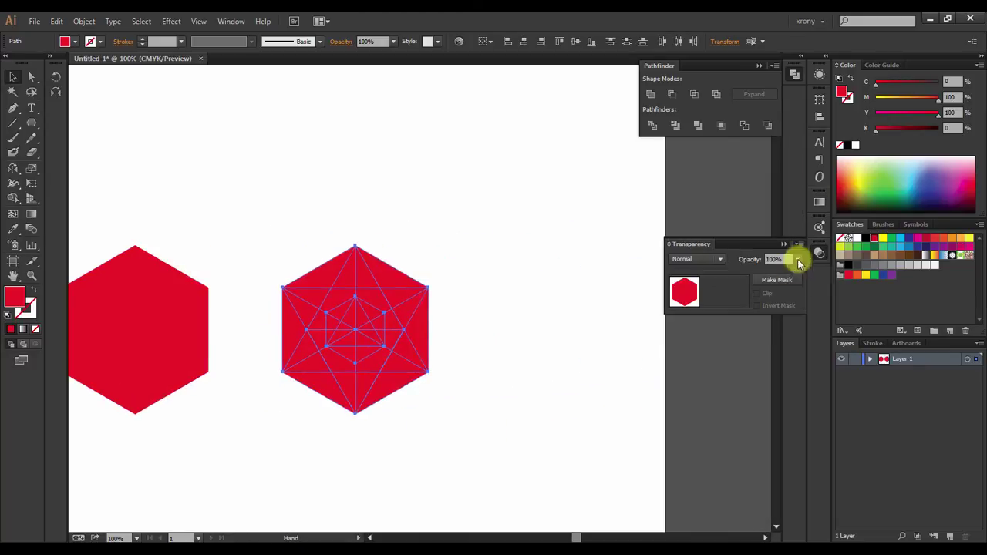
{"action": "left_click", "coordinate": [799, 259]}
{"action": "left_click_drag", "start_coordinate": [483, 412], "coordinate": [276, 225]}
{"action": "left_click", "coordinate": [549, 433]}
{"action": "left_click_drag", "start_coordinate": [550, 434], "coordinate": [344, 205]}
Flatten the transparency of the pale hexagon copy via Object > Flatten Transparency.
{"action": "left_click", "coordinate": [622, 346]}
{"action": "key", "text": "ctrl+minus"}
{"action": "key", "text": "ctrl+minus"}
{"action": "left_click_drag", "start_coordinate": [418, 388], "coordinate": [256, 311]}
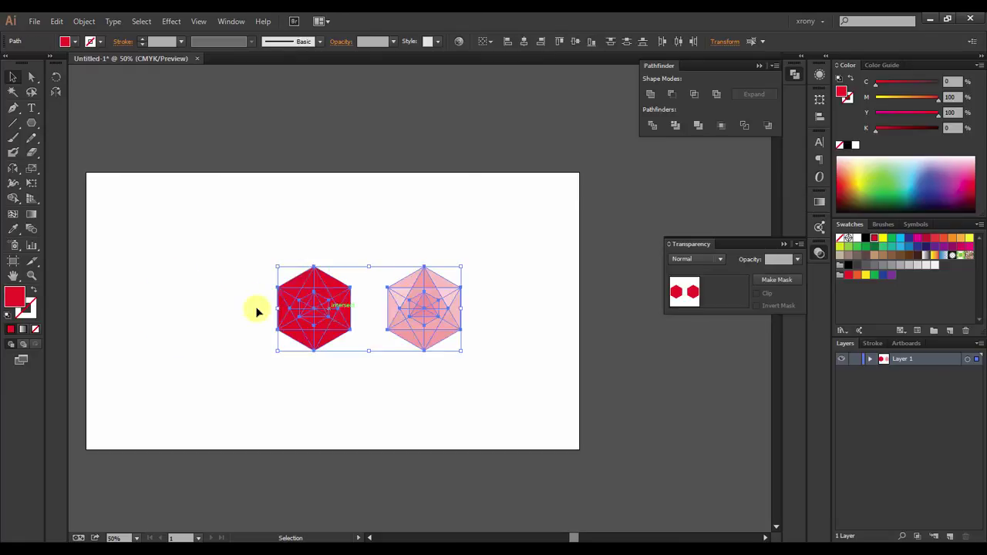
{"action": "scroll", "coordinate": [257, 312], "scroll_direction": "up", "scroll_amount": 5}
{"action": "left_click", "coordinate": [160, 304]}
{"action": "left_click", "coordinate": [84, 21]}
{"action": "left_click", "coordinate": [152, 222]}
{"action": "left_click", "coordinate": [894, 388]}
Select the central kite-shaped facet with the Direct Selection tool.
{"action": "scroll", "coordinate": [637, 401], "scroll_direction": "left", "scroll_amount": 2}
{"action": "scroll", "coordinate": [362, 327], "scroll_direction": "up", "scroll_amount": 3}
{"action": "key", "text": "a"}
{"action": "left_click", "coordinate": [401, 282]}
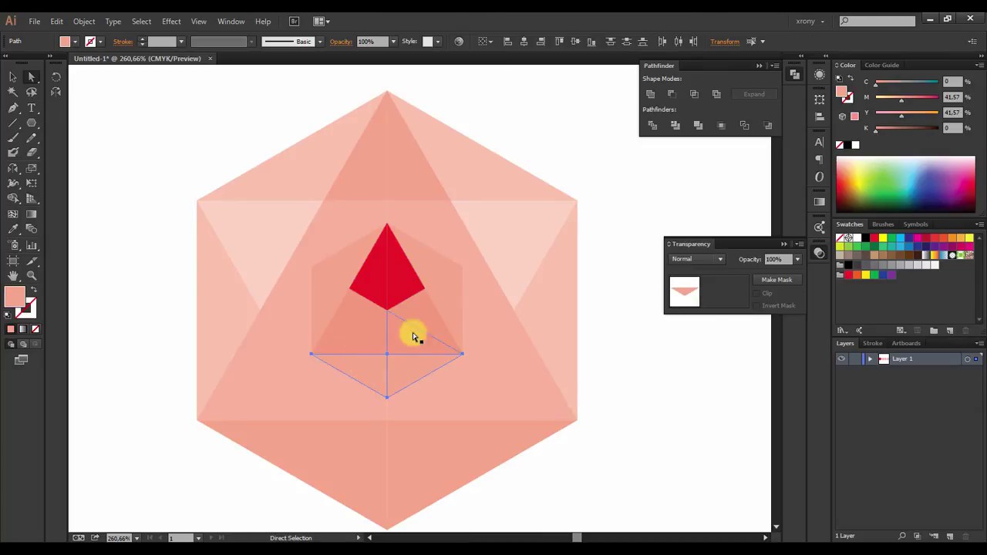
Colour the lower diamond and the trapezoid facets red, adjusting magenta.
{"action": "left_click", "coordinate": [407, 340]}
{"action": "left_click", "coordinate": [428, 334]}
{"action": "left_click", "coordinate": [403, 291]}
{"action": "left_click", "coordinate": [953, 104]}
{"action": "left_click", "coordinate": [415, 343]}
Recolour the orange side facets and select the small upper-right triangle.
{"action": "left_click_drag", "start_coordinate": [931, 104], "coordinate": [918, 115]}
{"action": "left_click", "coordinate": [456, 326]}
{"action": "left_click", "coordinate": [322, 330]}
{"action": "left_click", "coordinate": [440, 298]}
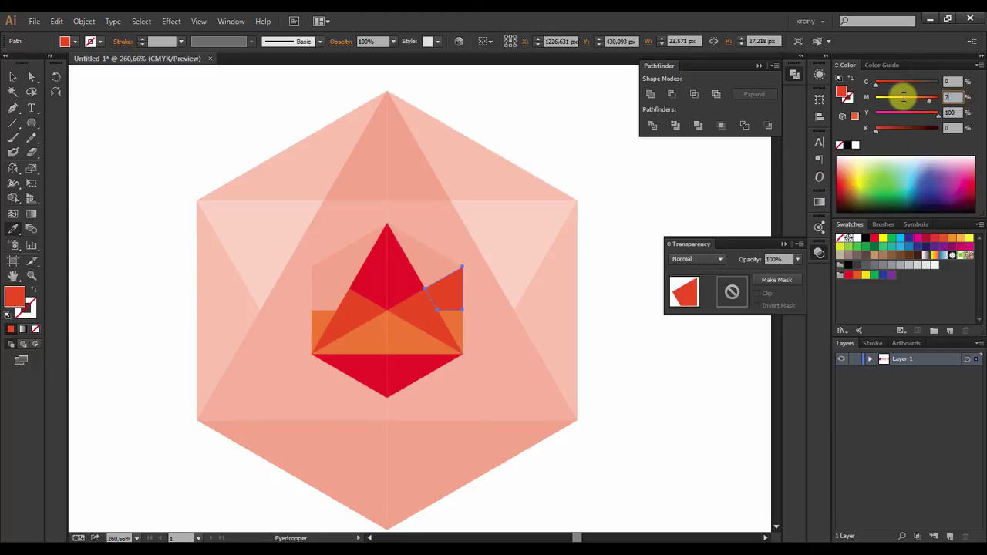
{"action": "key", "text": "ctrl+plus"}
{"action": "key", "text": "ctrl+plus"}
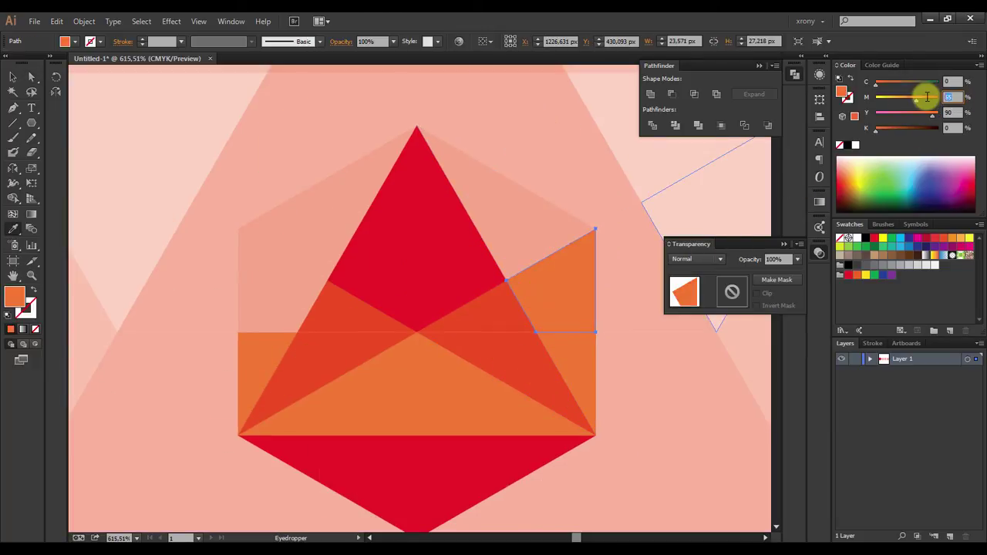
Set the upper-right facet to magenta 90, upper-left pink and left side orange.
{"action": "left_click", "coordinate": [463, 253]}
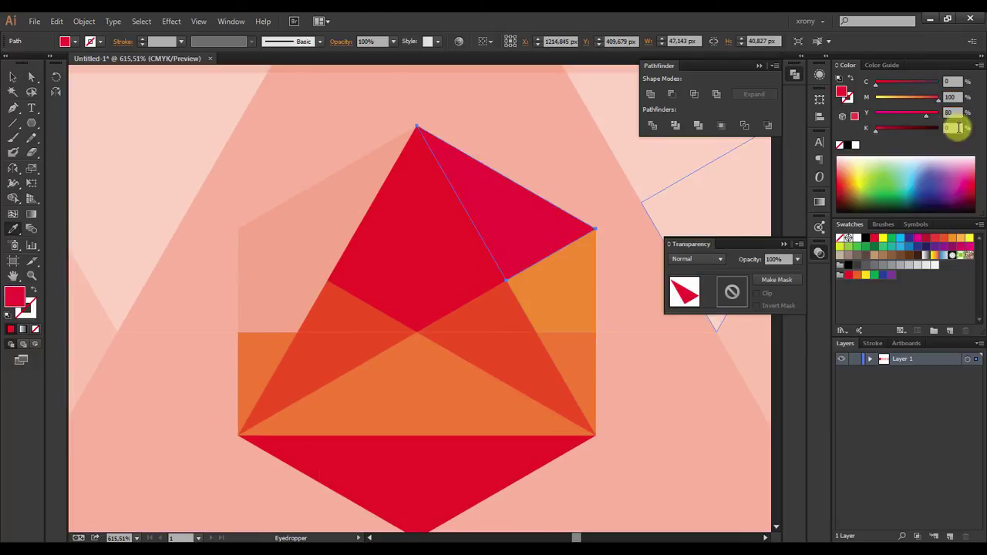
{"action": "type", "text": "90"}
{"action": "key", "text": "Tab"}
{"action": "left_click", "coordinate": [347, 289], "text": "alt"}
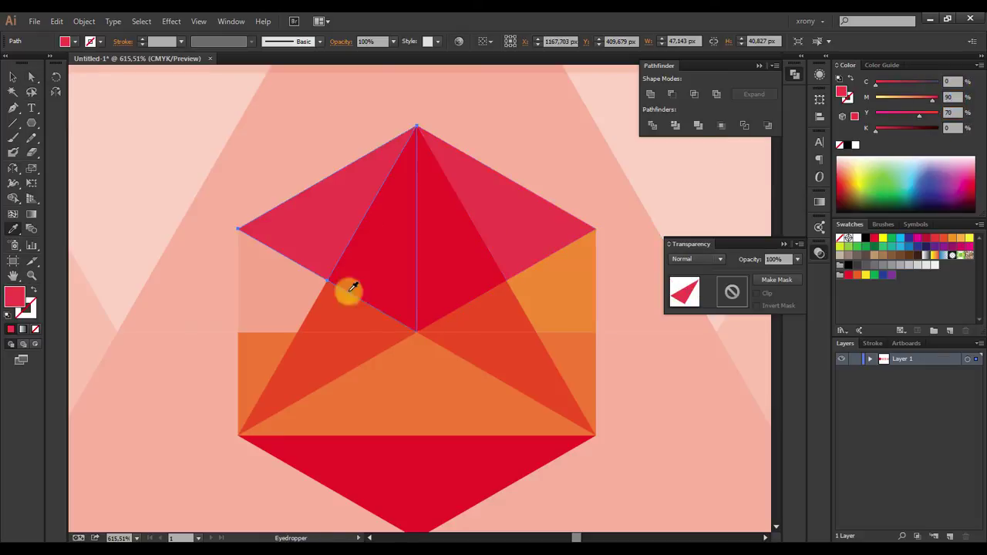
{"action": "left_click", "coordinate": [550, 315]}
{"action": "key", "text": "ctrl+shift+a"}
{"action": "scroll", "coordinate": [463, 347], "scroll_direction": "down", "scroll_amount": 3}
Recolour the upper-left pentagon orange and give the pink triangle magenta 55.
{"action": "key", "text": "a"}
{"action": "left_click", "coordinate": [317, 320]}
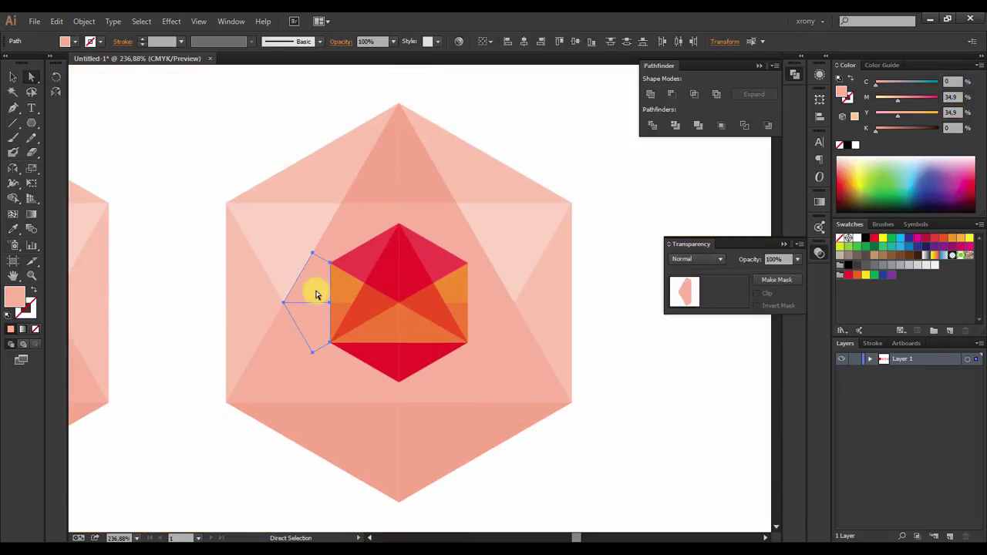
{"action": "scroll", "coordinate": [337, 316], "scroll_direction": "up", "scroll_amount": 2}
{"action": "left_click", "coordinate": [335, 231]}
{"action": "key", "text": "i"}
{"action": "left_click", "coordinate": [368, 249]}
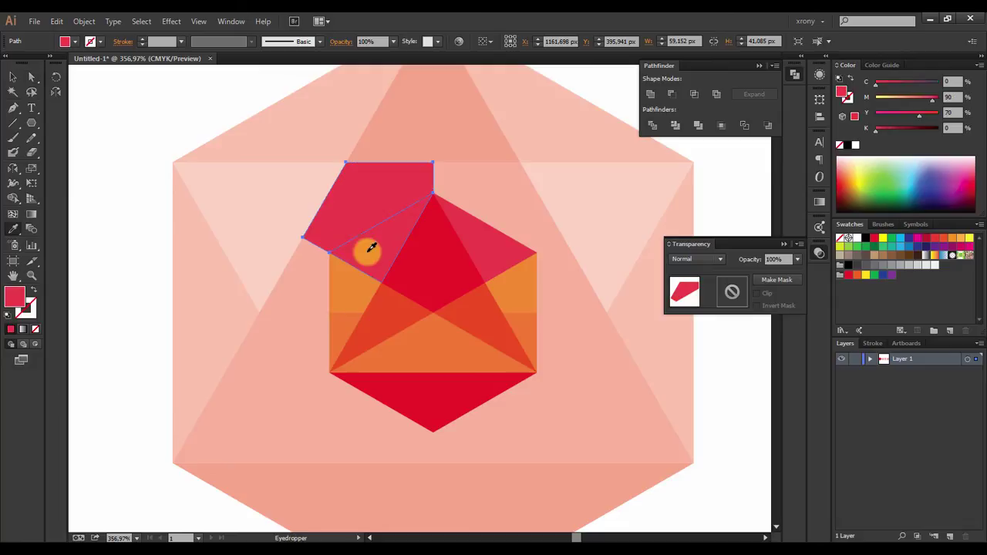
{"action": "left_click", "coordinate": [923, 114]}
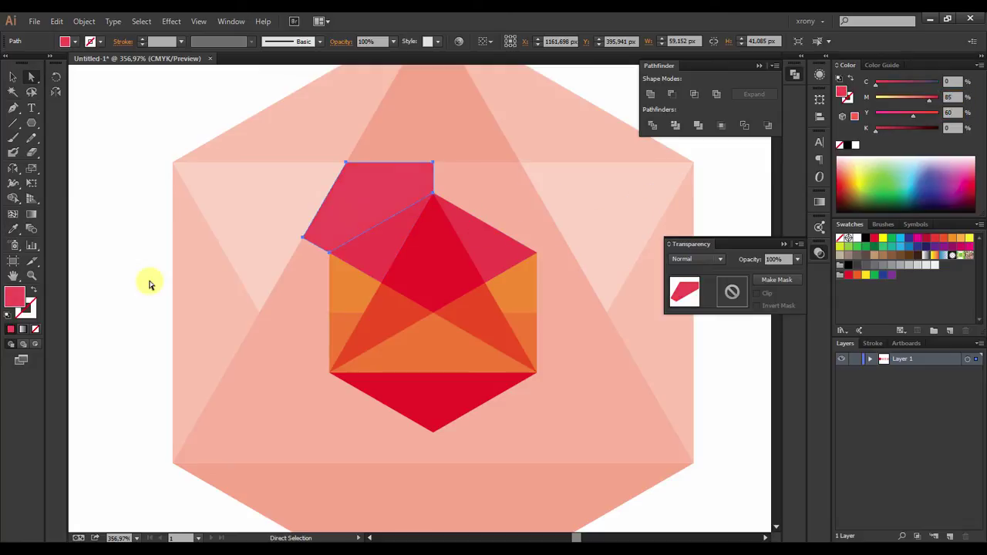
{"action": "left_click", "coordinate": [856, 278]}
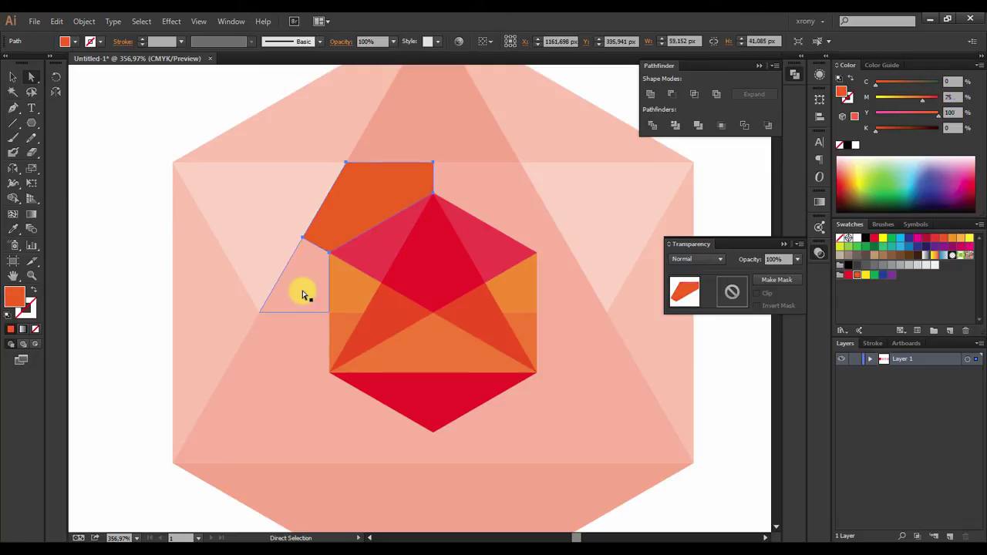
{"action": "left_click", "coordinate": [353, 219]}
{"action": "type", "text": "55"}
{"action": "key", "text": "Return"}
{"action": "key", "text": "a"}
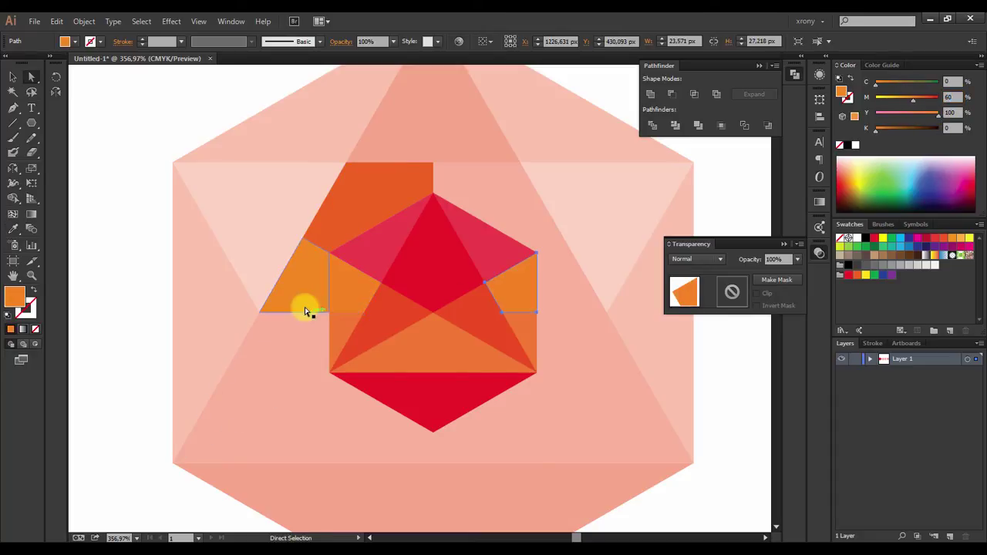
Fill the lower-left shape, left pentagon and left triangle with sampled red shifted to orange.
{"action": "left_click", "coordinate": [275, 341]}
{"action": "key", "text": "i"}
{"action": "left_click", "coordinate": [302, 293]}
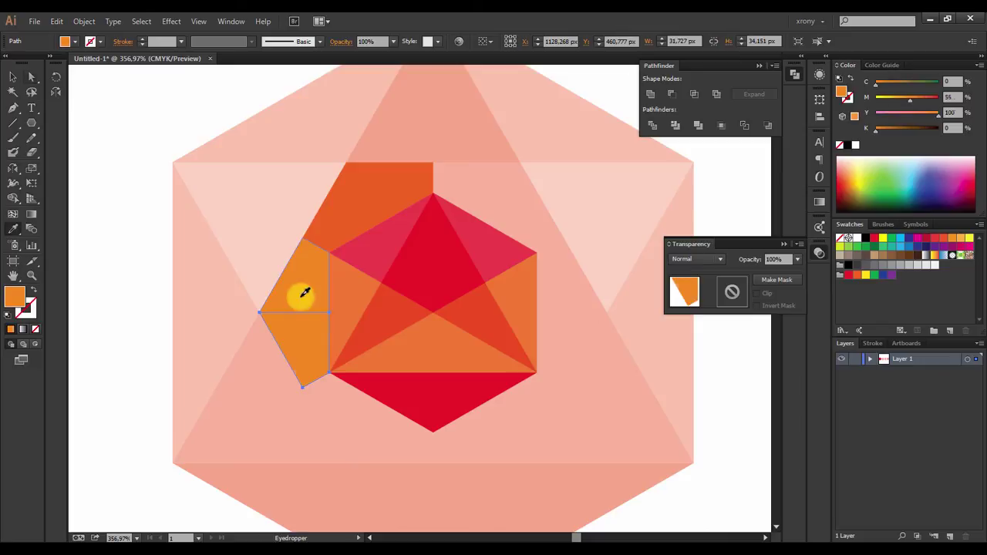
{"action": "key", "text": "a"}
{"action": "scroll", "coordinate": [416, 374], "scroll_direction": "down", "scroll_amount": 2}
{"action": "left_click", "coordinate": [417, 374]}
{"action": "key", "text": "i"}
{"action": "left_click", "coordinate": [415, 360]}
{"action": "left_click_drag", "start_coordinate": [938, 100], "coordinate": [919, 101]}
{"action": "left_click", "coordinate": [293, 363], "text": "ctrl"}
{"action": "left_click", "coordinate": [362, 345]}
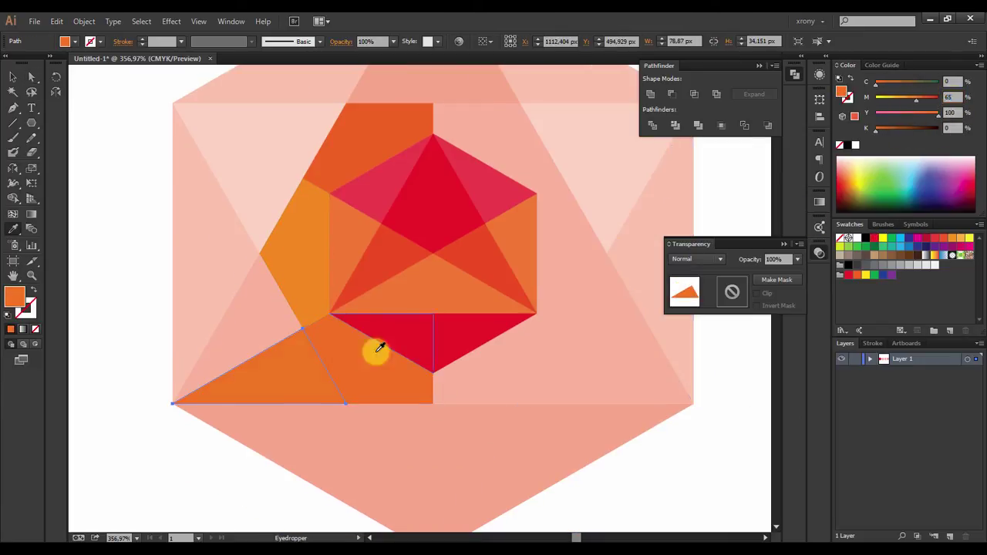
Lighten the large lower-left triangle and the upper-left pink triangle toward yellow.
{"action": "left_click", "coordinate": [247, 339]}
{"action": "key", "text": "i"}
{"action": "left_click", "coordinate": [302, 301]}
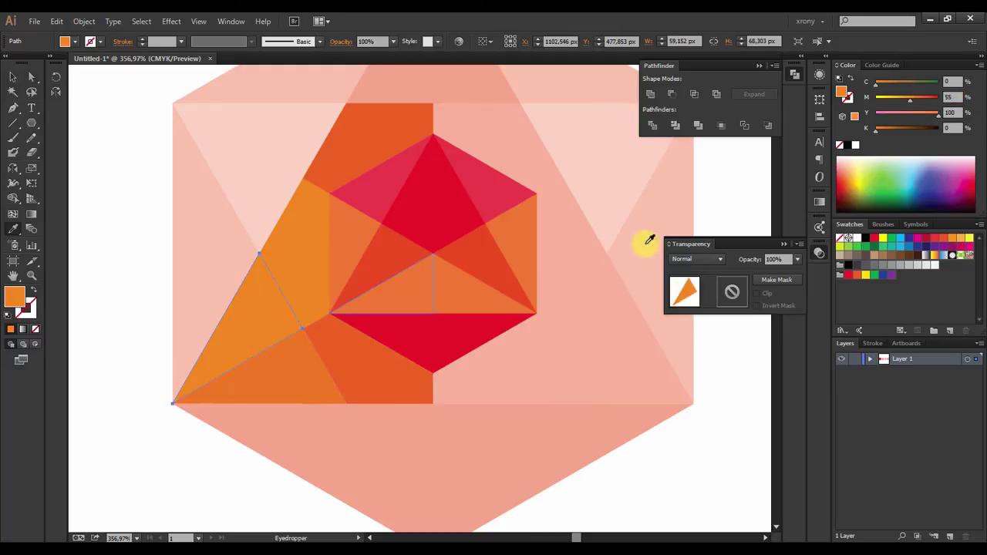
{"action": "scroll", "coordinate": [124, 303], "scroll_direction": "up", "scroll_amount": 2}
{"action": "left_click", "coordinate": [236, 326]}
{"action": "left_click", "coordinate": [855, 115]}
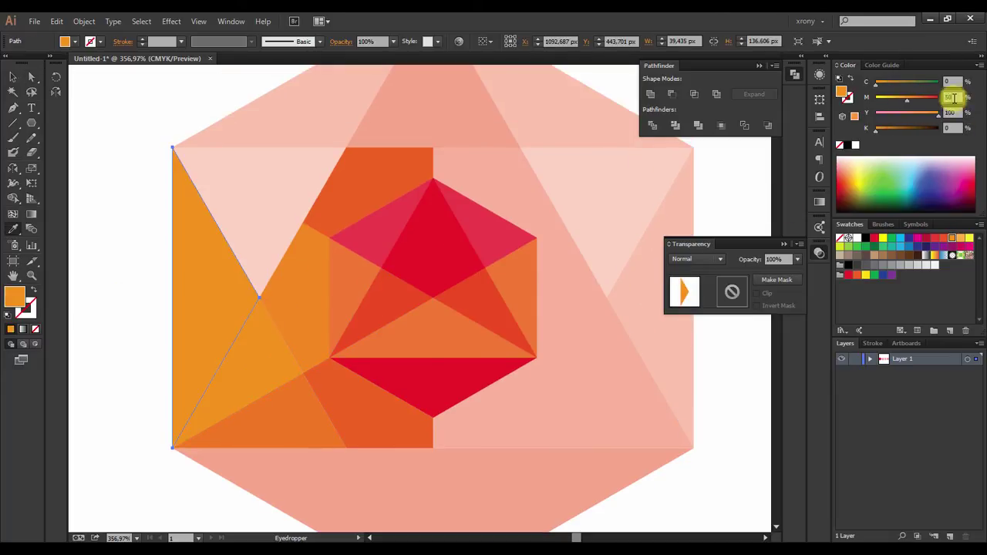
{"action": "left_click", "coordinate": [297, 201]}
{"action": "left_click", "coordinate": [297, 200]}
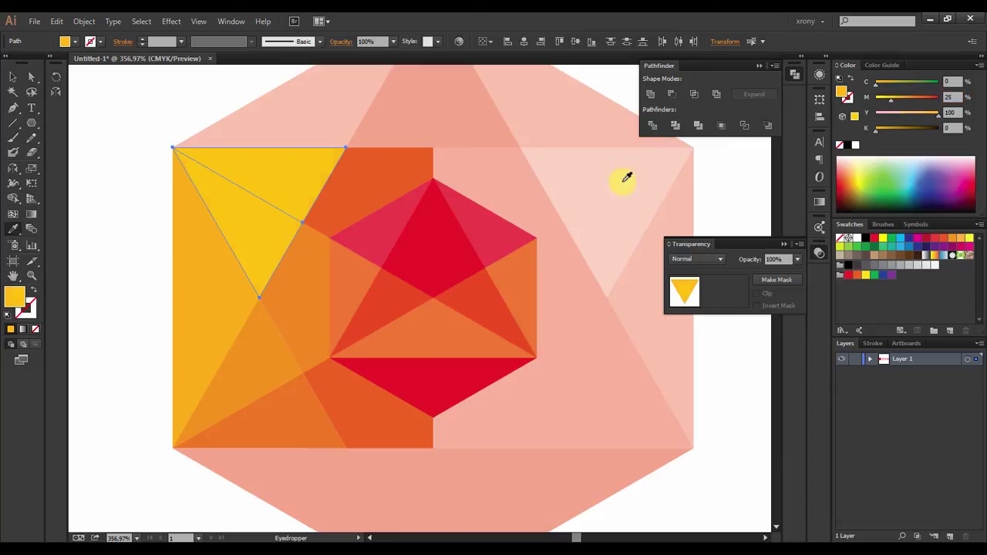
{"action": "scroll", "coordinate": [291, 253], "scroll_direction": "up", "scroll_amount": 2}
{"action": "left_click_drag", "start_coordinate": [887, 100], "coordinate": [895, 104]}
{"action": "scroll", "coordinate": [139, 304], "scroll_direction": "down", "scroll_amount": 4}
Fill the pink triangles along the hexagon's bottom in yellow, yellow-orange and orange.
{"action": "left_click", "coordinate": [286, 393]}
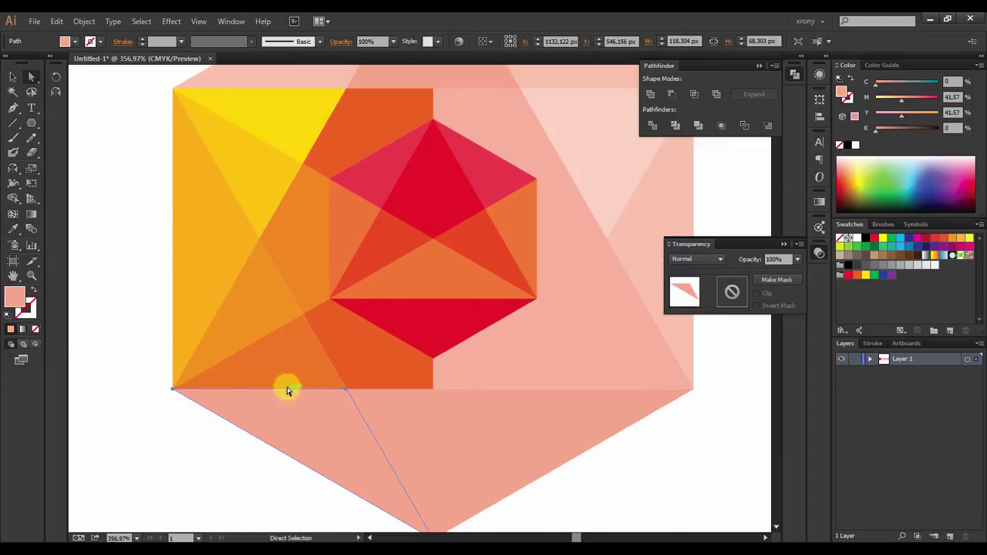
{"action": "key", "text": "i"}
{"action": "left_click", "coordinate": [272, 212]}
{"action": "left_click", "coordinate": [441, 452], "text": "ctrl"}
{"action": "left_click", "coordinate": [251, 165]}
{"action": "left_click", "coordinate": [446, 420], "text": "ctrl"}
{"action": "left_click", "coordinate": [429, 421]}
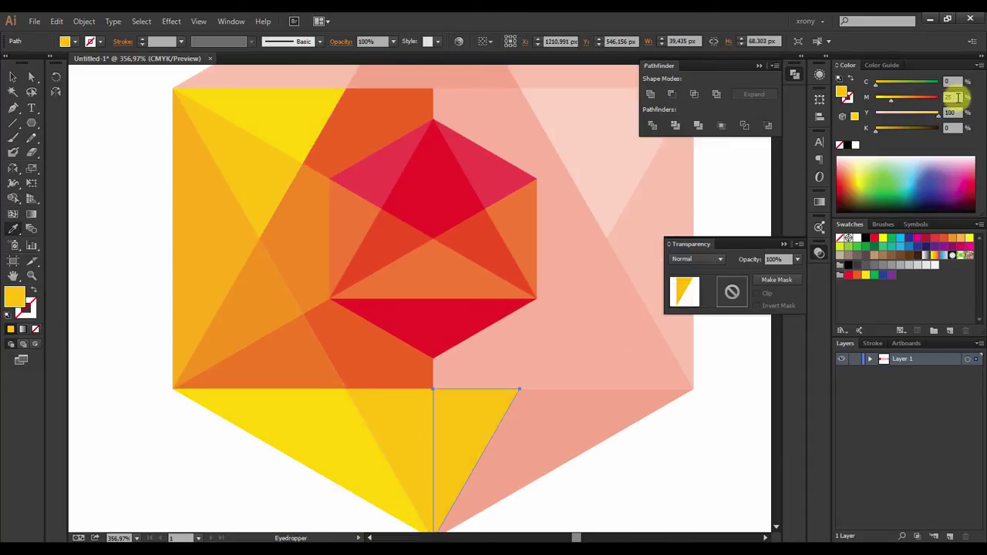
{"action": "left_click", "coordinate": [390, 438]}
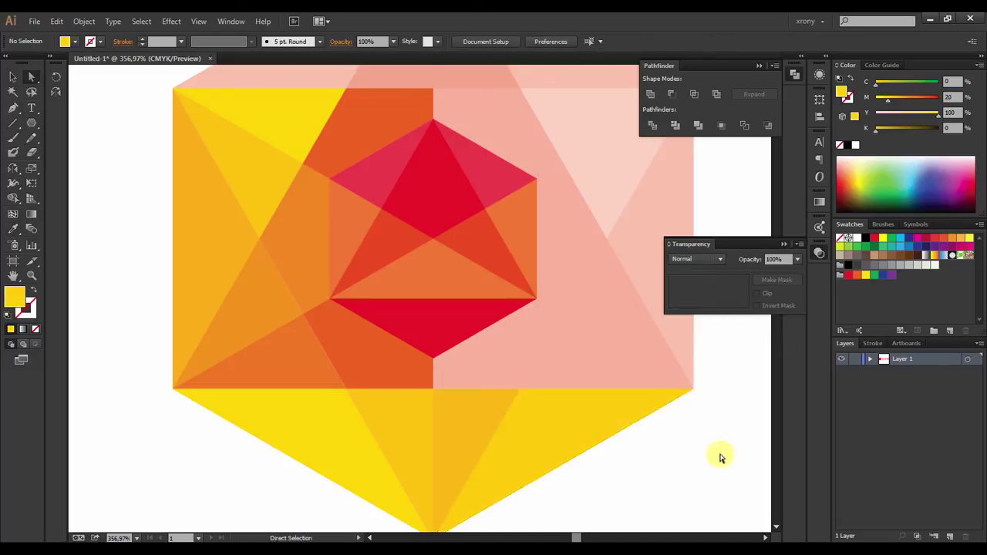
{"action": "scroll", "coordinate": [716, 456], "scroll_direction": "up", "scroll_amount": 2}
{"action": "left_click", "coordinate": [493, 402], "text": "ctrl"}
{"action": "left_click", "coordinate": [411, 395]}
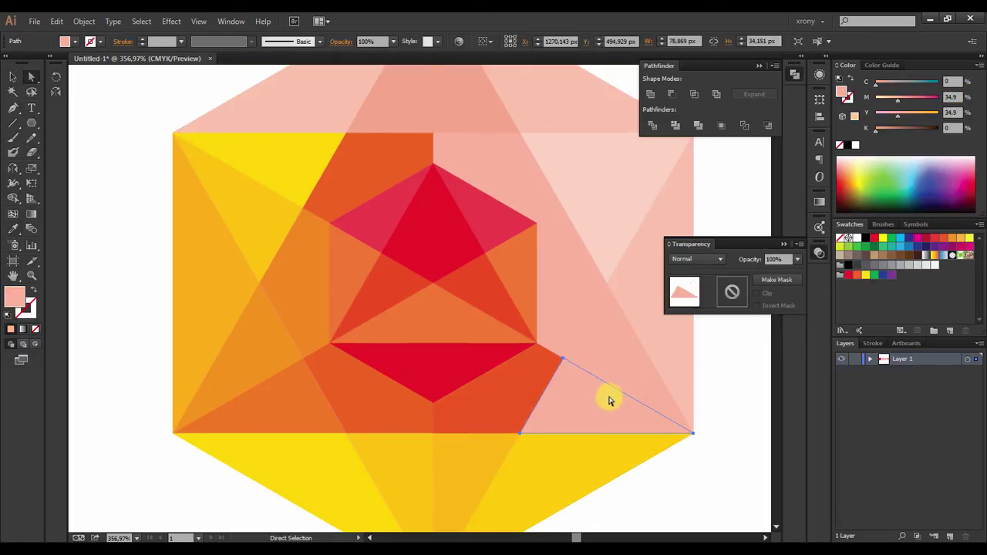
Sample orange onto the lower-right triangle, the right-side shape and the top shape.
{"action": "key", "text": "i"}
{"action": "left_click", "coordinate": [362, 418]}
{"action": "key", "text": "i"}
{"action": "left_click", "coordinate": [451, 347]}
{"action": "left_click", "coordinate": [568, 309], "text": "ctrl"}
{"action": "left_click", "coordinate": [324, 280]}
{"action": "left_click", "coordinate": [494, 162], "text": "ctrl"}
{"action": "left_click", "coordinate": [379, 168]}
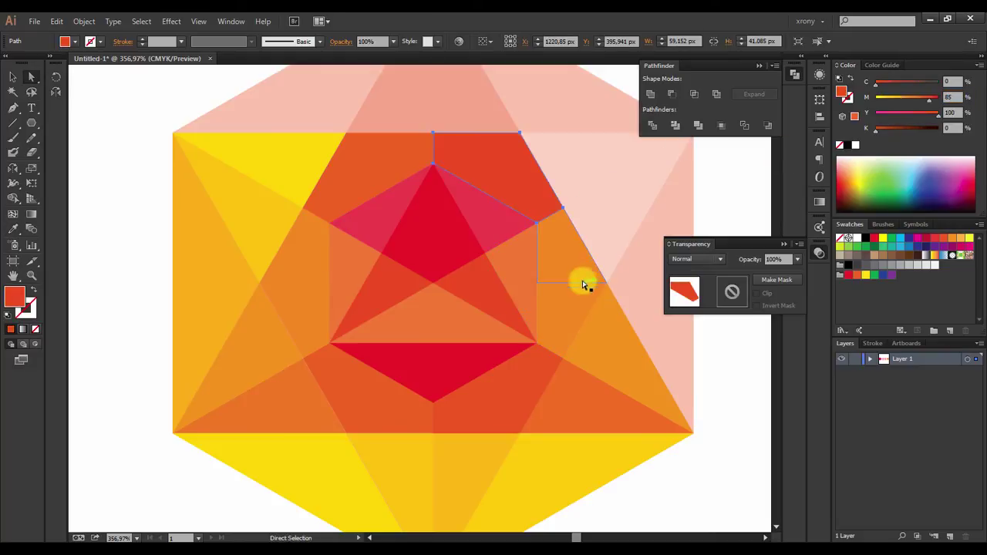
Adjust the right pink triangle's colour with the Color panel slider.
{"action": "scroll", "coordinate": [584, 280], "scroll_direction": "up", "scroll_amount": 3}
{"action": "scroll", "coordinate": [297, 260], "scroll_direction": "down", "scroll_amount": 2}
{"action": "key", "text": "a"}
{"action": "left_click", "coordinate": [662, 347]}
{"action": "scroll", "coordinate": [662, 347], "scroll_direction": "down", "scroll_amount": 1}
{"action": "left_click_drag", "start_coordinate": [893, 112], "coordinate": [938, 112]}
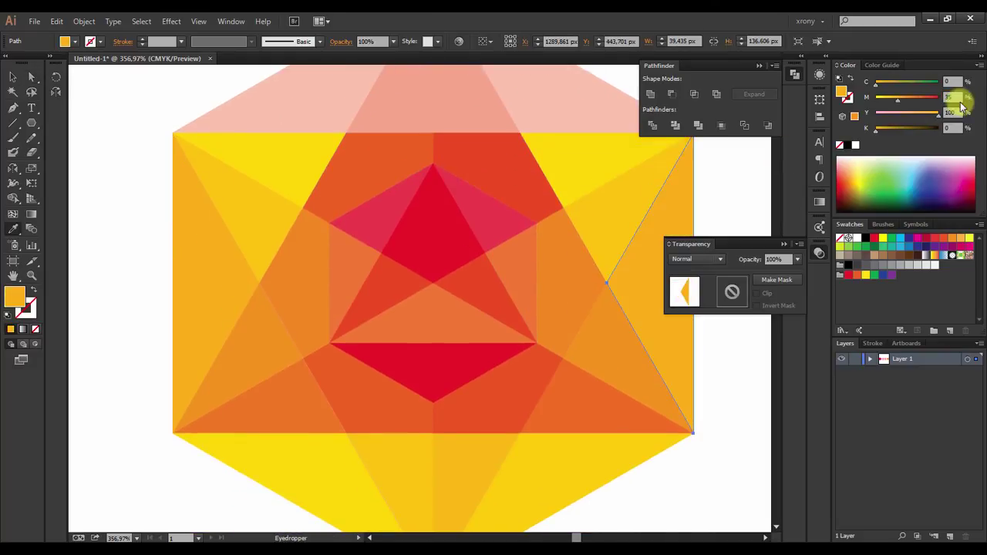
{"action": "scroll", "coordinate": [756, 399], "scroll_direction": "up", "scroll_amount": 5}
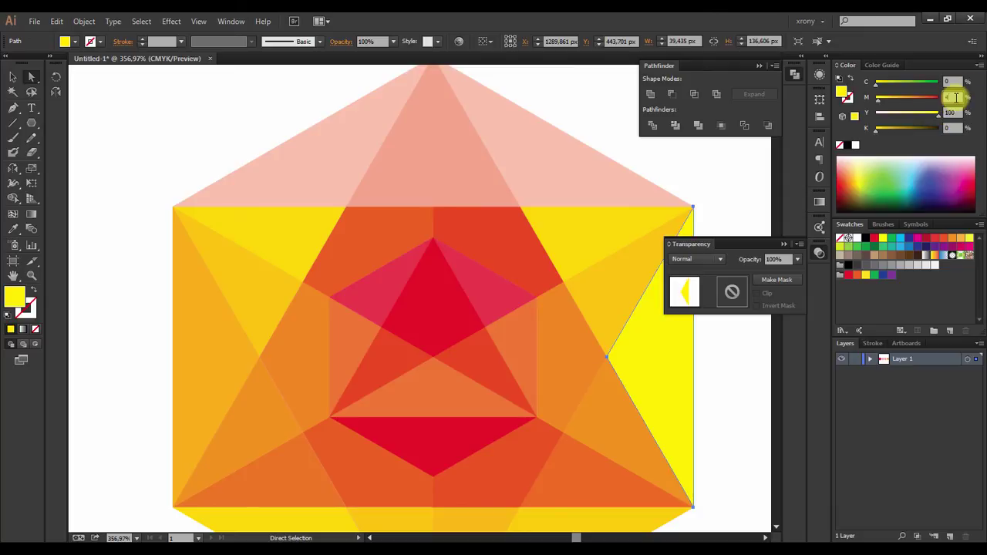
{"action": "scroll", "coordinate": [327, 269], "scroll_direction": "up", "scroll_amount": 3}
Turn the top-left triangle orange and the small top triangles orange-red.
{"action": "left_click", "coordinate": [357, 215]}
{"action": "scroll", "coordinate": [357, 216], "scroll_direction": "down", "scroll_amount": 3}
{"action": "scroll", "coordinate": [547, 195], "scroll_direction": "up", "scroll_amount": 2}
{"action": "left_click", "coordinate": [547, 196]}
{"action": "left_click", "coordinate": [551, 191]}
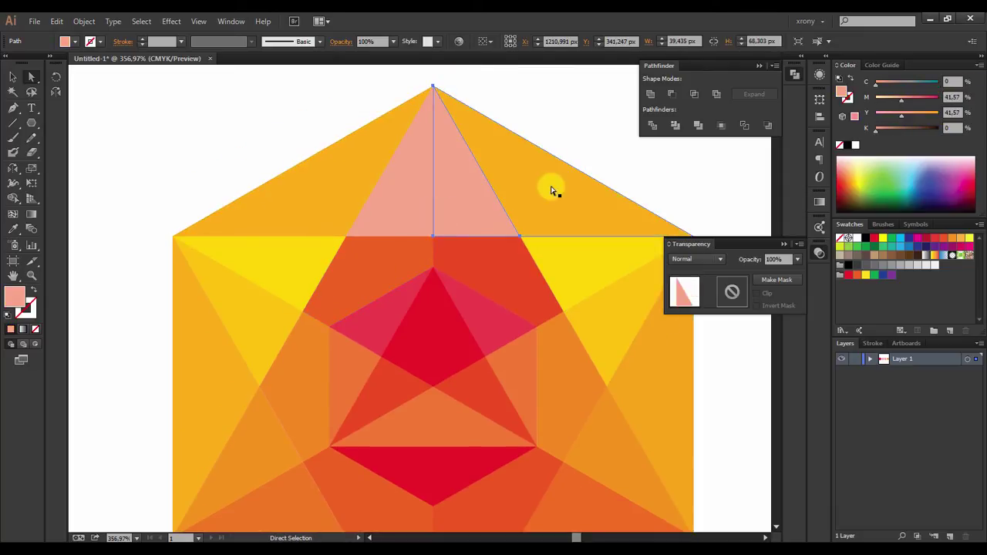
{"action": "key", "text": "i"}
{"action": "left_click", "coordinate": [493, 272]}
{"action": "key", "text": "a"}
{"action": "left_click", "coordinate": [460, 202]}
{"action": "left_click_drag", "start_coordinate": [932, 96], "coordinate": [917, 97]}
Fill the last pink facet orange and copy the hexagon to the right end of the row.
{"action": "left_click", "coordinate": [400, 246]}
{"action": "key", "text": "a"}
{"action": "key", "text": "ctrl+shift+a"}
{"action": "key", "text": "ctrl+1"}
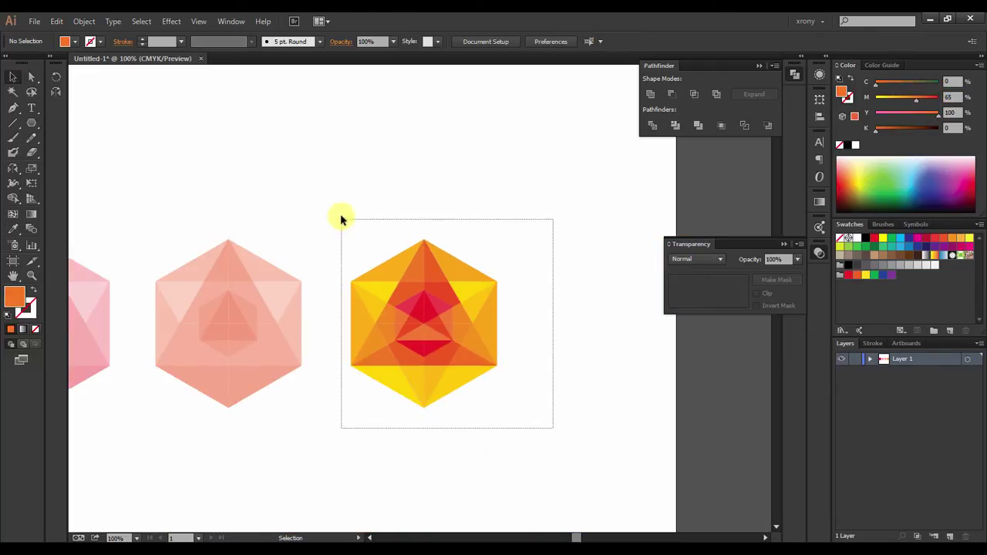
{"action": "key", "text": "ctrl+minus"}
{"action": "key", "text": "ctrl+minus"}
{"action": "key", "text": "ctrl+minus"}
{"action": "key", "text": "shift+o"}
{"action": "left_click_drag", "start_coordinate": [493, 308], "coordinate": [676, 308]}
{"action": "key", "text": "v"}
{"action": "left_click_drag", "start_coordinate": [420, 308], "coordinate": [573, 346]}
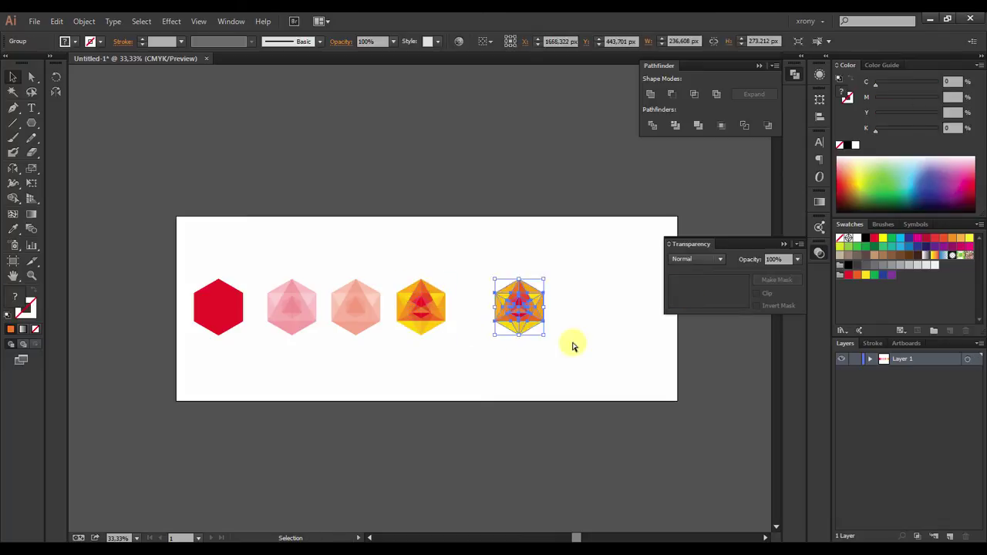
Unite the copy's right-side facets into one red face with Pathfinder, then select it.
{"action": "left_click_drag", "start_coordinate": [561, 257], "coordinate": [473, 347]}
{"action": "left_click", "coordinate": [597, 385]}
{"action": "left_click", "coordinate": [459, 407], "text": "ctrl"}
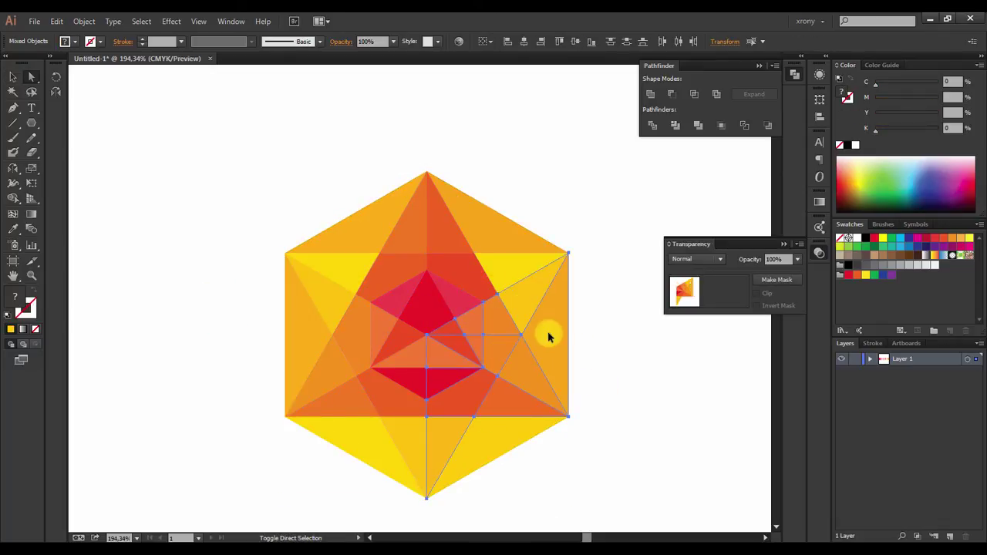
{"action": "left_click", "coordinate": [650, 93]}
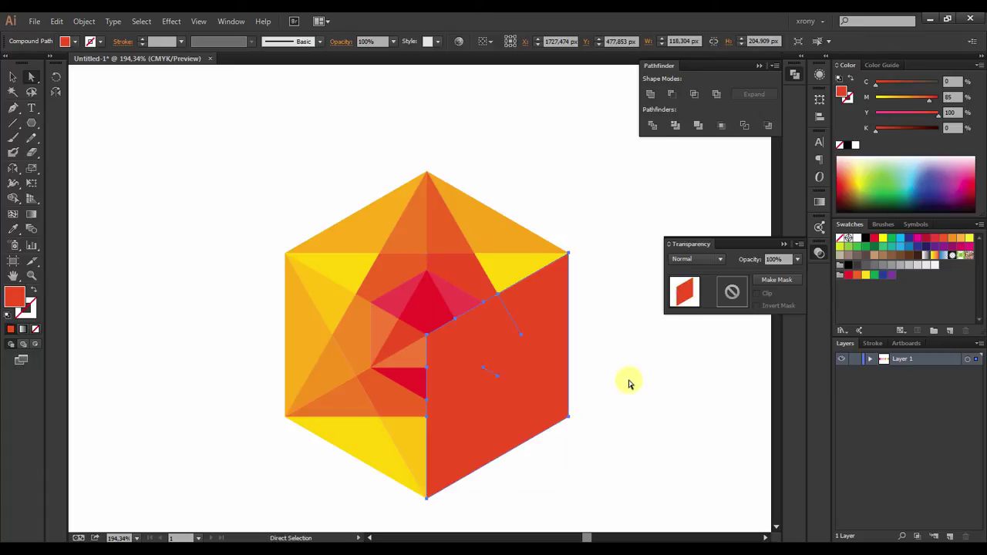
{"action": "key", "text": "ctrl+shift+a"}
{"action": "left_click", "coordinate": [539, 395]}
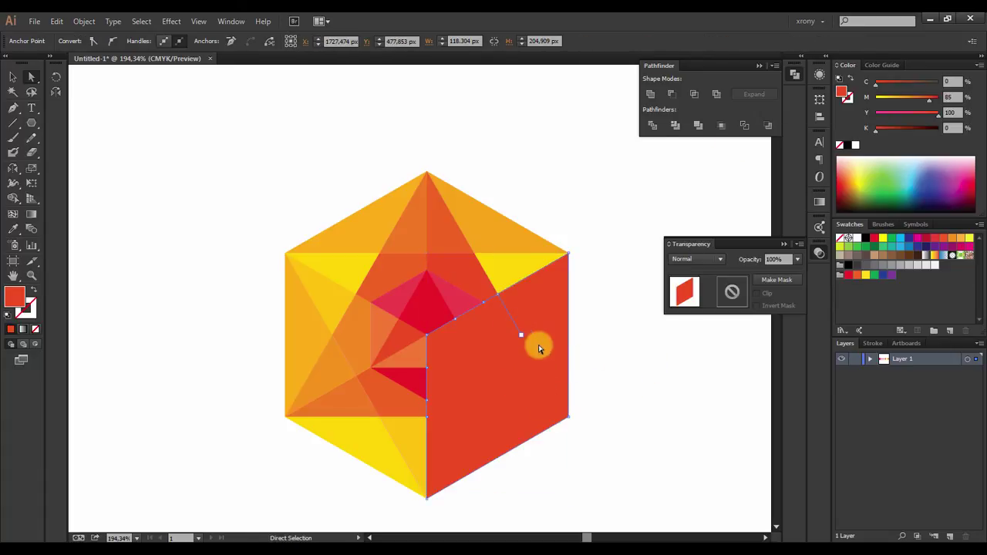
{"action": "key", "text": "v"}
{"action": "left_click", "coordinate": [623, 383]}
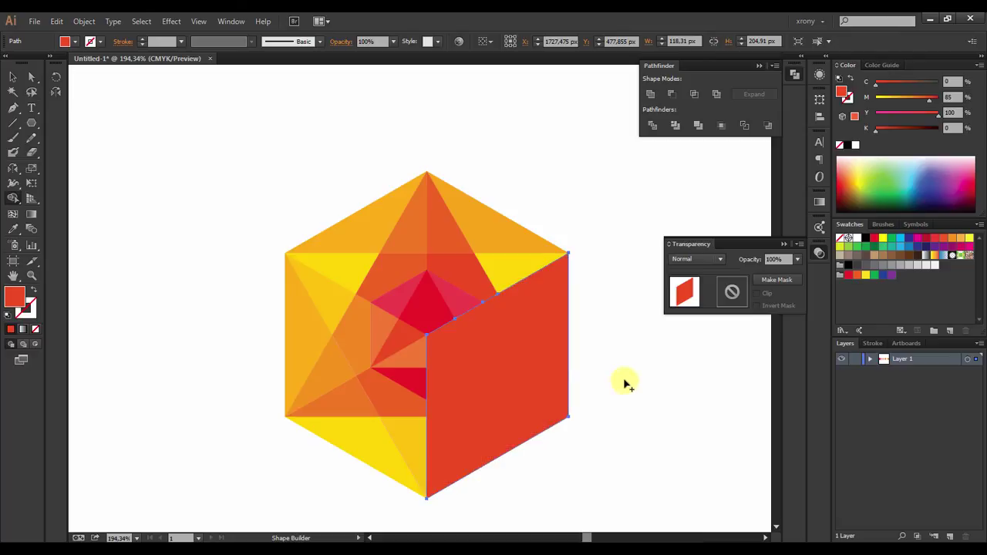
{"action": "left_click", "coordinate": [568, 371]}
Draw a tilted, unfilled ellipse with a cyan outline across the red face.
{"action": "key", "text": "l"}
{"action": "mouse_move", "coordinate": [347, 165]}
{"action": "left_mouse_down"}
{"action": "mouse_move", "coordinate": [632, 424]}
{"action": "mouse_move", "coordinate": [650, 362]}
{"action": "mouse_move", "coordinate": [540, 253]}
{"action": "left_mouse_up"}
{"action": "key", "text": "r"}
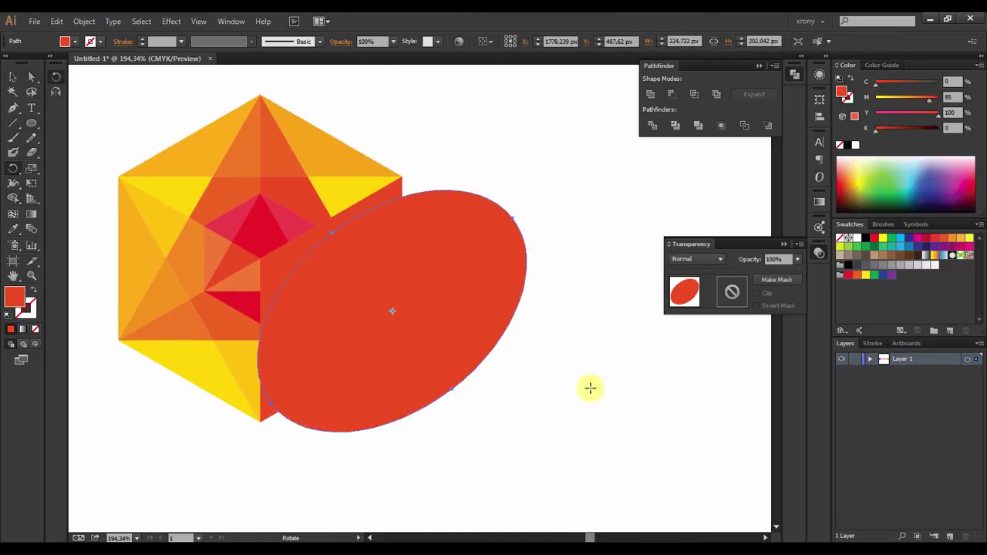
{"action": "key", "text": "v"}
{"action": "left_click_drag", "start_coordinate": [315, 467], "coordinate": [324, 469]}
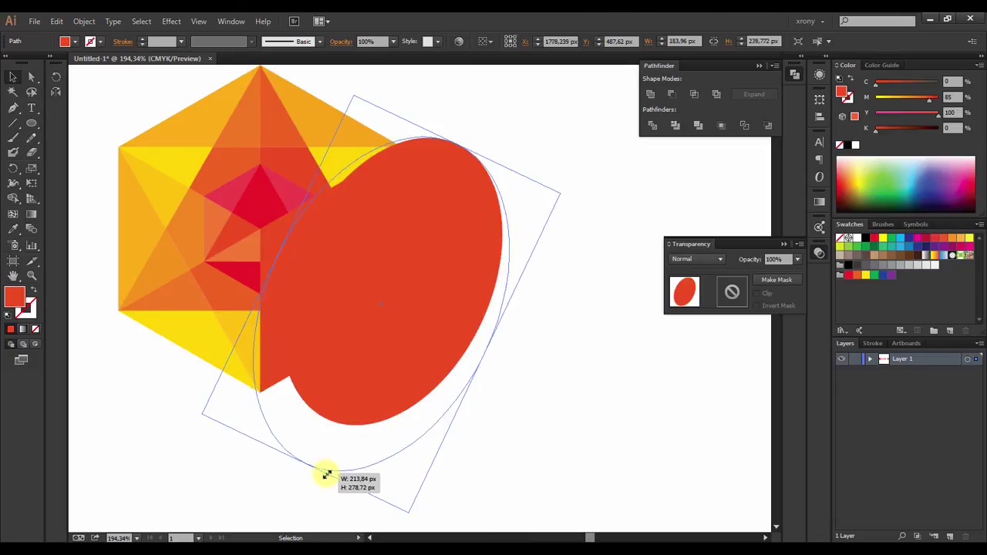
{"action": "left_click", "coordinate": [903, 239]}
{"action": "key", "text": "shift+x"}
{"action": "left_click_drag", "start_coordinate": [474, 375], "coordinate": [536, 407]}
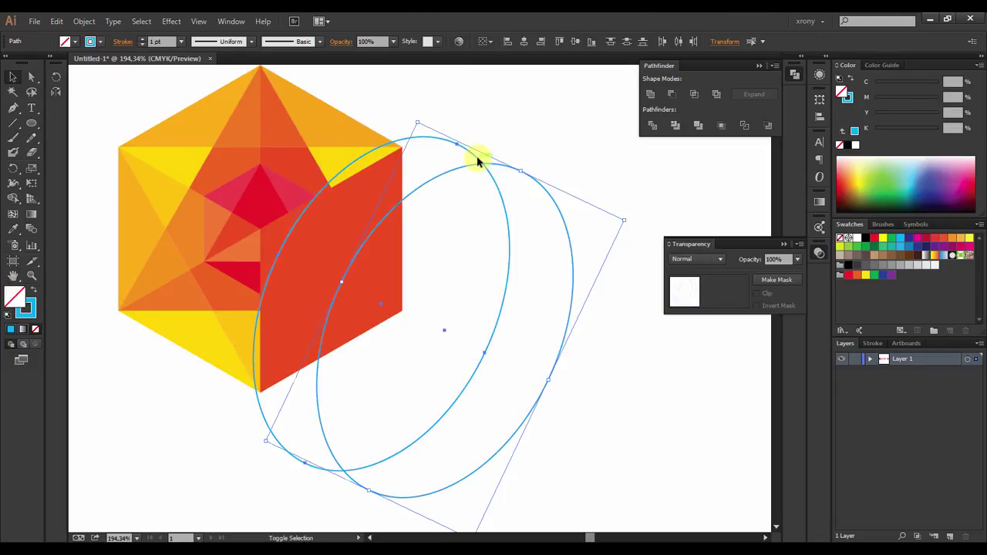
Crop the red face with the ellipse into a crescent and fill it cyan.
{"action": "left_click", "coordinate": [396, 283], "text": "shift"}
{"action": "left_click", "coordinate": [721, 125]}
{"action": "key", "text": "a"}
{"action": "left_click", "coordinate": [900, 237]}
{"action": "left_click", "coordinate": [323, 434]}
{"action": "scroll", "coordinate": [322, 434], "scroll_direction": "left", "scroll_amount": 5}
{"action": "scroll", "coordinate": [595, 456], "scroll_direction": "up", "scroll_amount": 3}
Rotate copies of the cyan arc around the centre to make three arcs, and select them.
{"action": "key", "text": "r"}
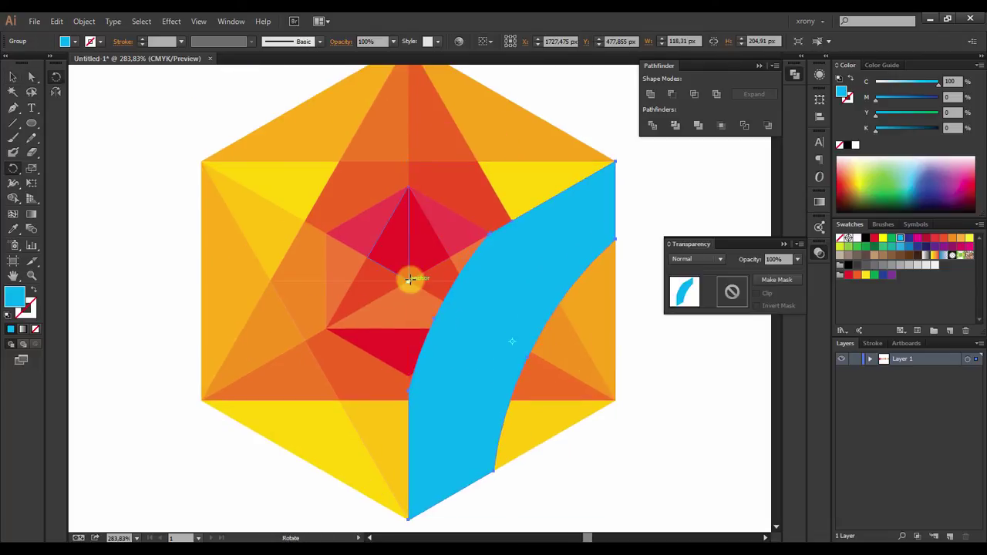
{"action": "left_click_drag", "start_coordinate": [530, 265], "coordinate": [303, 217]}
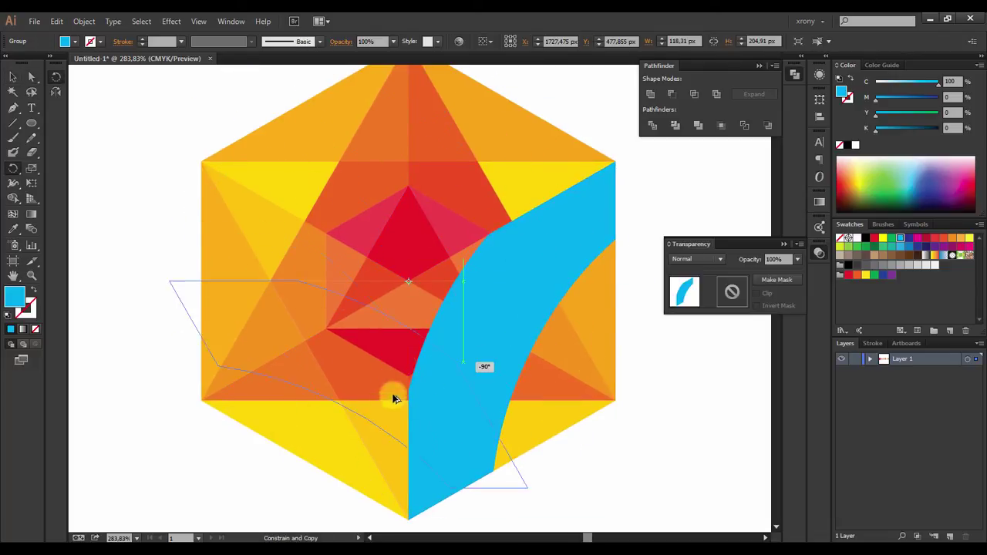
{"action": "left_click_drag", "start_coordinate": [355, 462], "coordinate": [354, 461]}
{"action": "key", "text": "ctrl+d"}
{"action": "left_click_drag", "start_coordinate": [381, 430], "coordinate": [573, 235]}
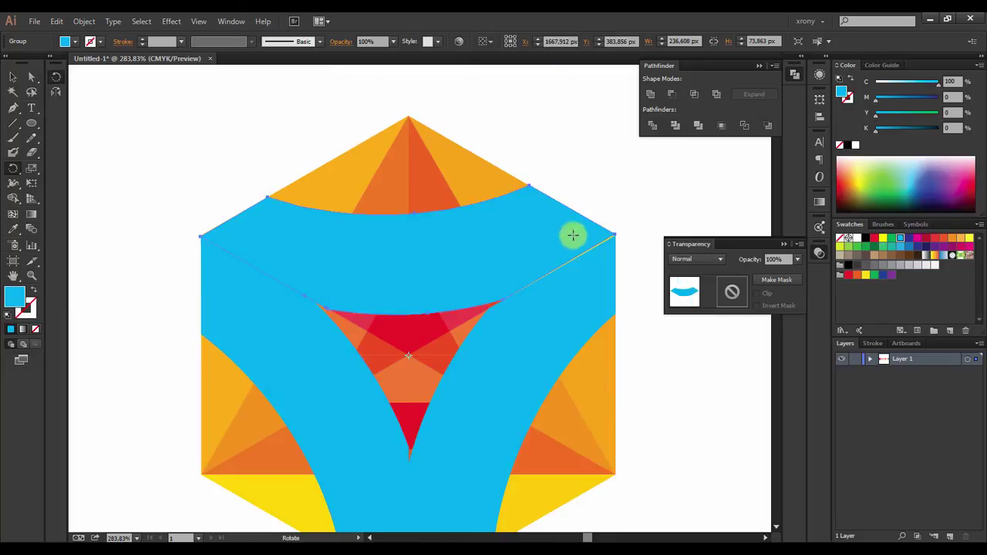
{"action": "scroll", "coordinate": [566, 240], "scroll_direction": "up", "scroll_amount": 5}
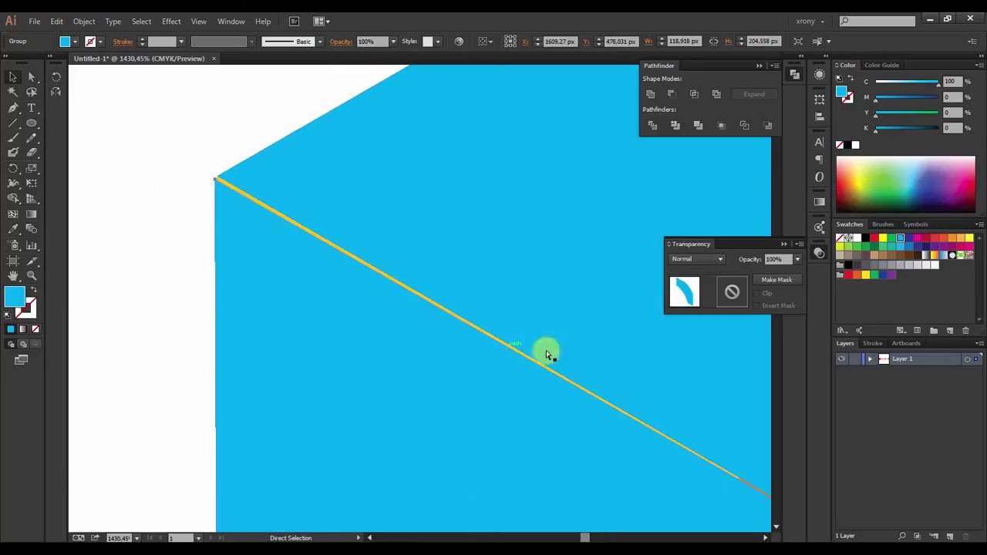
{"action": "scroll", "coordinate": [545, 348], "scroll_direction": "down", "scroll_amount": 4}
{"action": "scroll", "coordinate": [443, 301], "scroll_direction": "up", "scroll_amount": 3}
{"action": "key", "text": "v"}
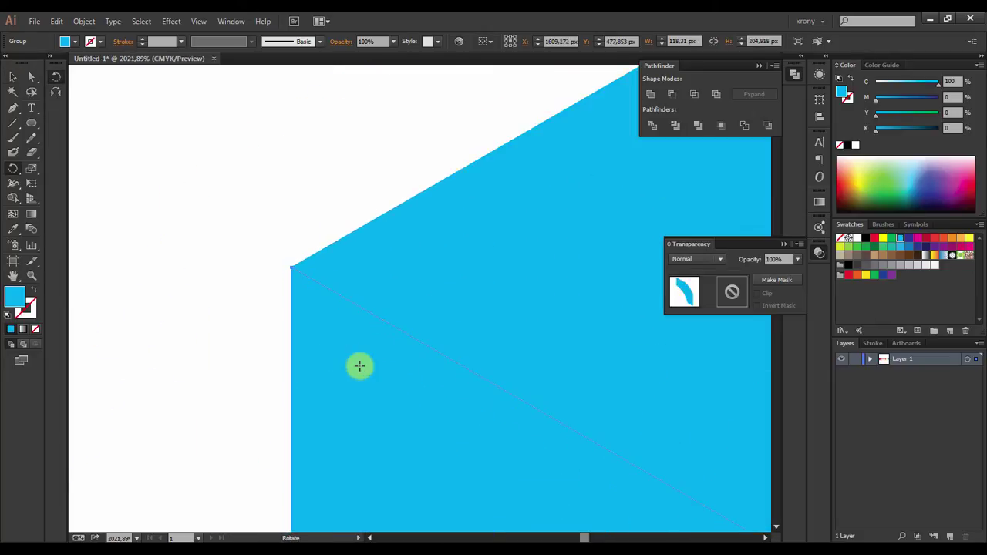
{"action": "scroll", "coordinate": [689, 466], "scroll_direction": "down", "scroll_amount": 5}
{"action": "scroll", "coordinate": [689, 467], "scroll_direction": "down", "scroll_amount": 3}
{"action": "left_click", "coordinate": [474, 353]}
Give the three arcs a white-to-transparent radial gradient centred on the shape.
{"action": "key", "text": "ctrl+F9"}
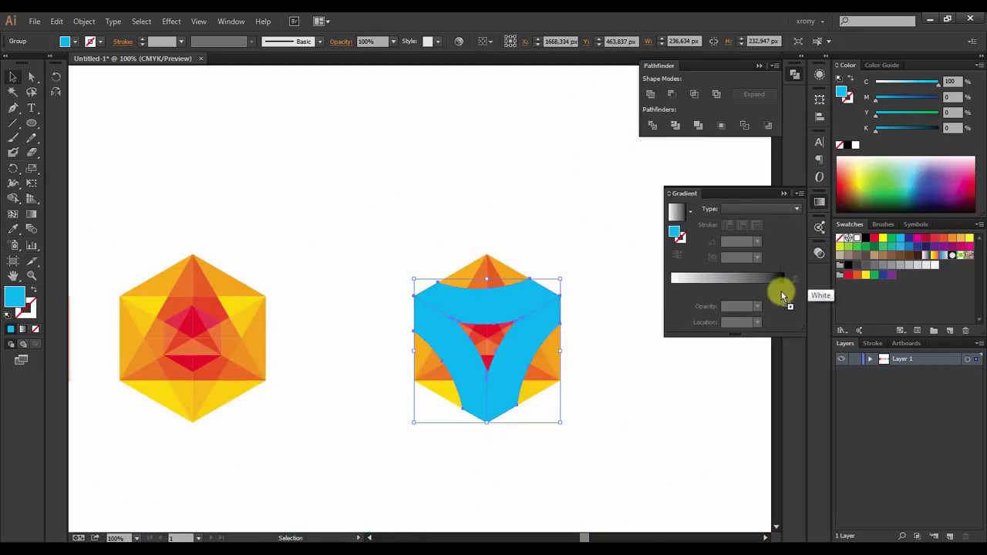
{"action": "left_click", "coordinate": [782, 290]}
{"action": "left_click", "coordinate": [758, 322]}
{"action": "left_click", "coordinate": [764, 322]}
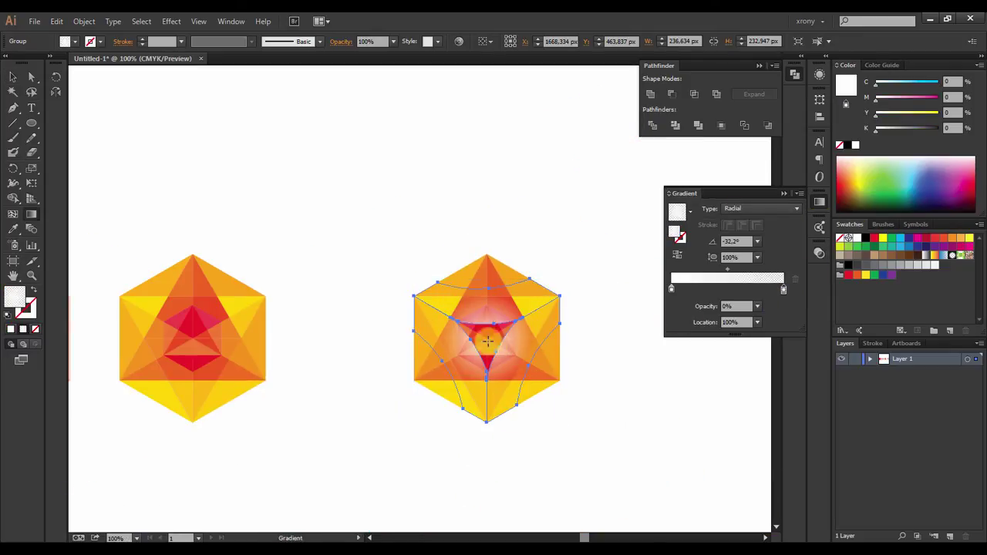
{"action": "scroll", "coordinate": [480, 331], "scroll_direction": "up", "scroll_amount": 3}
{"action": "left_click_drag", "start_coordinate": [418, 320], "coordinate": [538, 397]}
{"action": "key", "text": "ctrl+shift+a"}
Draw a small circle over the red centre with the white radial glow, midpoint 40.86%.
{"action": "scroll", "coordinate": [286, 247], "scroll_direction": "up", "scroll_amount": 3}
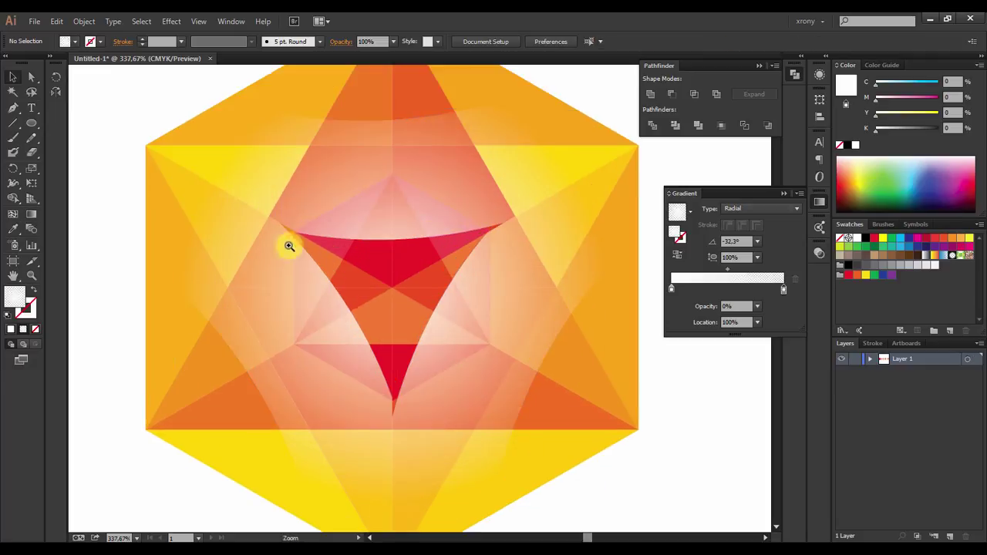
{"action": "scroll", "coordinate": [506, 376], "scroll_direction": "up", "scroll_amount": 3}
{"action": "left_click_drag", "start_coordinate": [608, 501], "coordinate": [608, 500]}
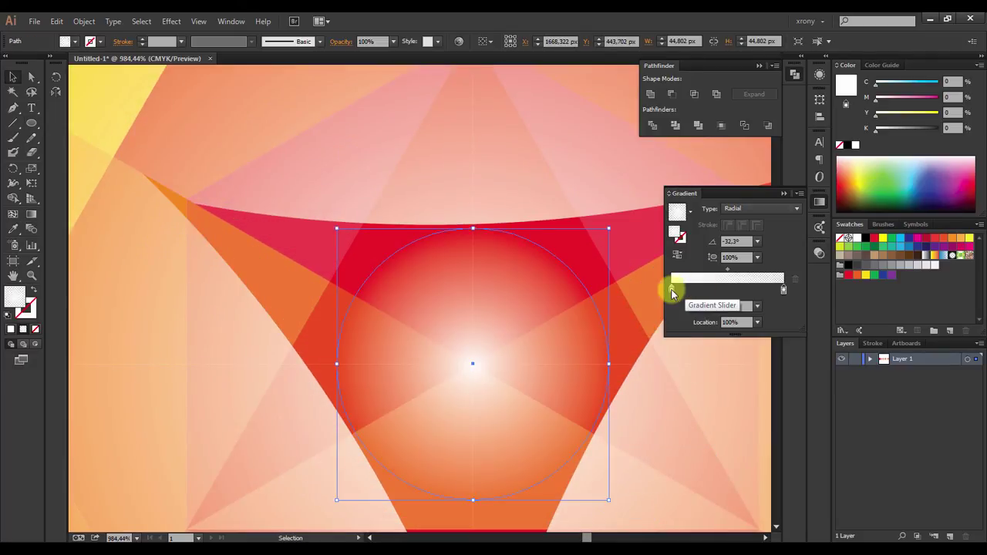
{"action": "left_click", "coordinate": [671, 289]}
{"action": "left_click", "coordinate": [757, 306]}
{"action": "left_click_drag", "start_coordinate": [727, 270], "coordinate": [716, 273]}
{"action": "scroll", "coordinate": [622, 385], "scroll_direction": "down", "scroll_amount": 5}
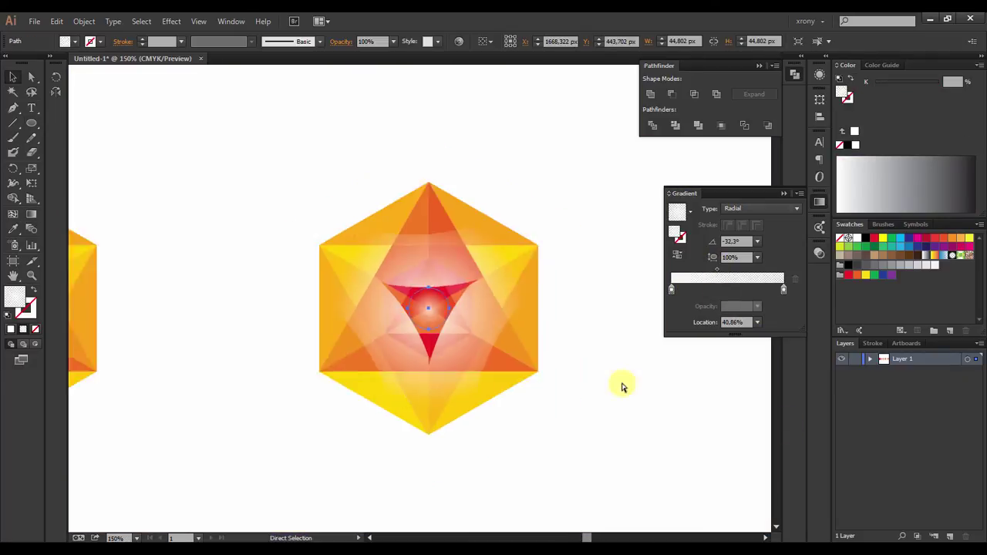
{"action": "left_click_drag", "start_coordinate": [550, 419], "coordinate": [308, 165]}
{"action": "scroll", "coordinate": [591, 464], "scroll_direction": "up", "scroll_amount": 2}
Draw a thin ellipse sliver along the hexagon's bottom edge.
{"action": "left_click_drag", "start_coordinate": [591, 464], "coordinate": [657, 448]}
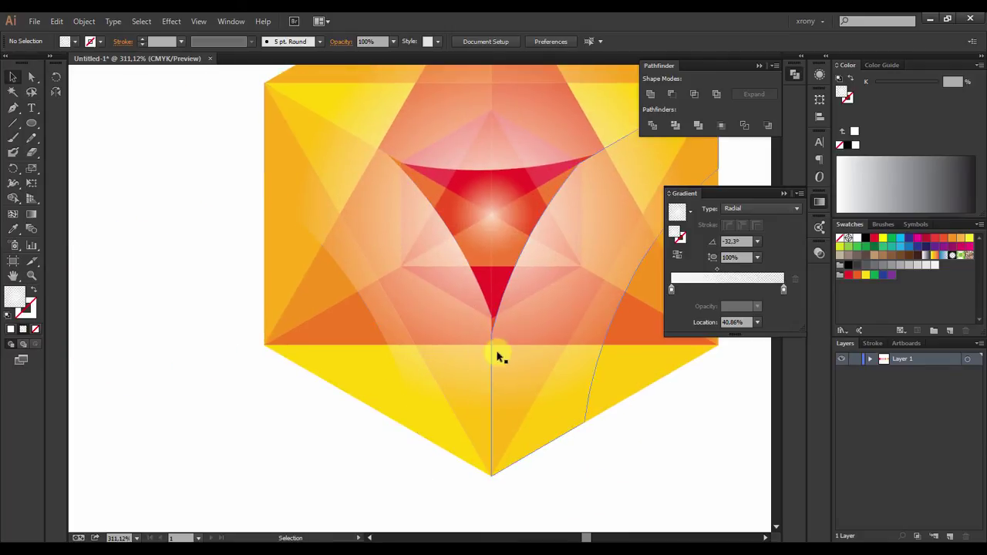
{"action": "scroll", "coordinate": [630, 437], "scroll_direction": "down", "scroll_amount": 1}
{"action": "key", "text": "l"}
{"action": "scroll", "coordinate": [428, 187], "scroll_direction": "up", "scroll_amount": 3}
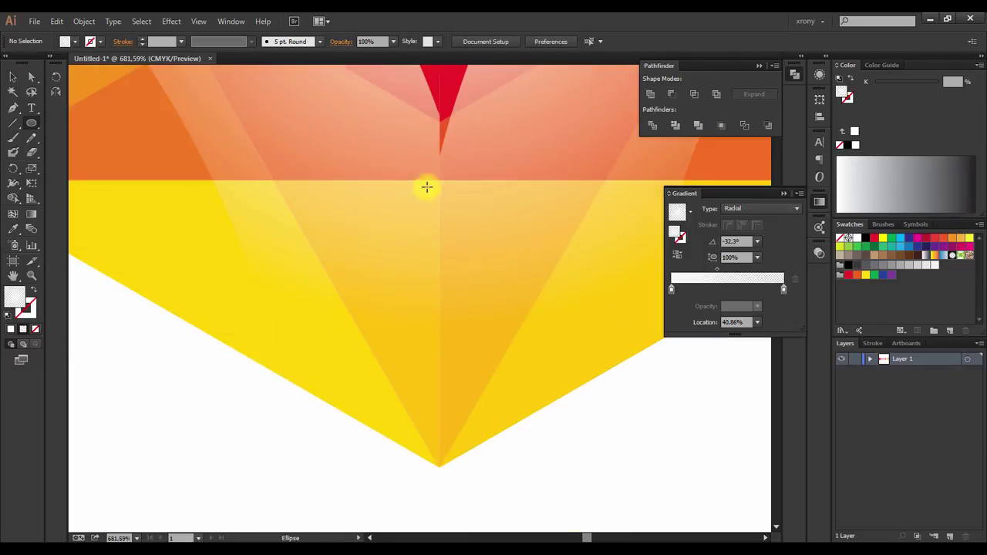
{"action": "left_click_drag", "start_coordinate": [446, 464], "coordinate": [446, 464]}
{"action": "scroll", "coordinate": [504, 452], "scroll_direction": "up", "scroll_amount": 1}
{"action": "key", "text": "v"}
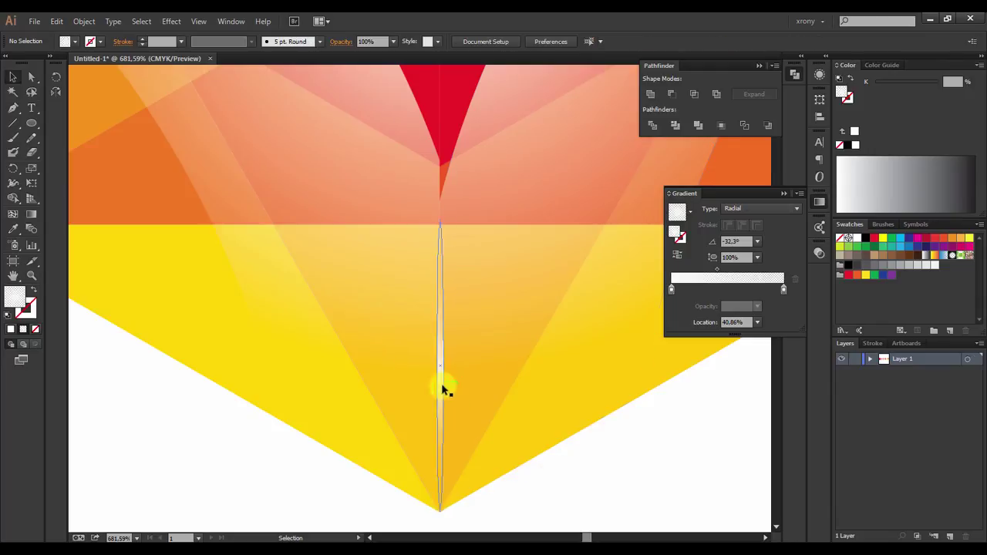
Rotate-copy the sliver onto another edge and place a highlight along an inner edge.
{"action": "scroll", "coordinate": [440, 386], "scroll_direction": "up", "scroll_amount": 5}
{"action": "scroll", "coordinate": [504, 357], "scroll_direction": "down", "scroll_amount": 5}
{"action": "key", "text": "r"}
{"action": "left_click_drag", "start_coordinate": [340, 494], "coordinate": [300, 202]}
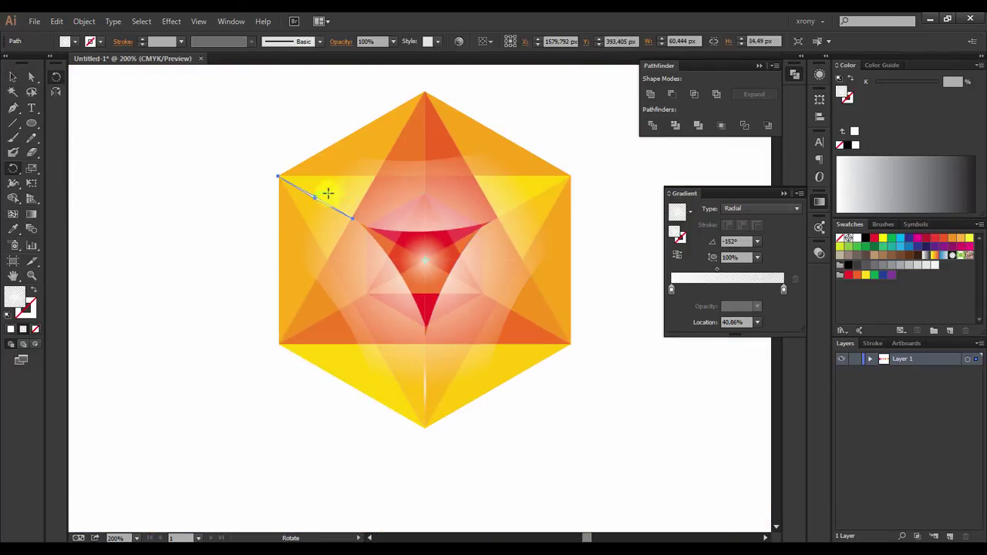
{"action": "scroll", "coordinate": [577, 335], "scroll_direction": "up", "scroll_amount": 6}
{"action": "scroll", "coordinate": [351, 298], "scroll_direction": "down", "scroll_amount": 8}
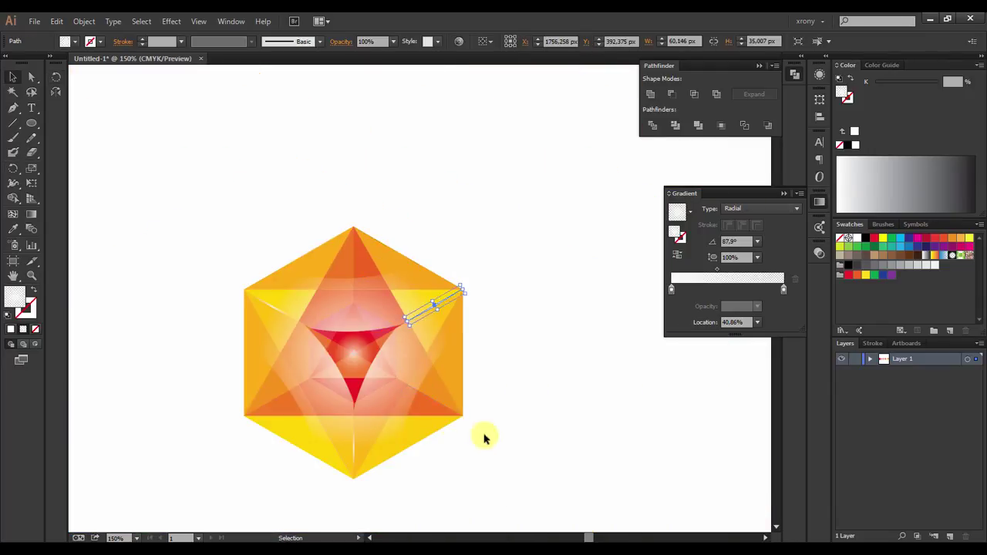
{"action": "left_click_drag", "start_coordinate": [485, 436], "coordinate": [553, 392]}
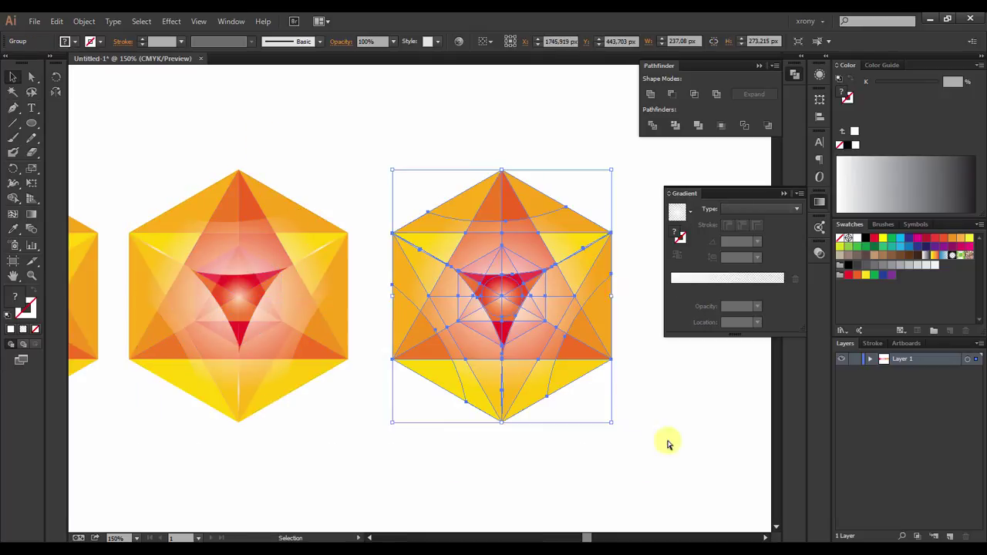
Randomly shuffle the gray tones across the copy's facets several times.
{"action": "left_click", "coordinate": [788, 307]}
{"action": "left_click", "coordinate": [788, 307]}
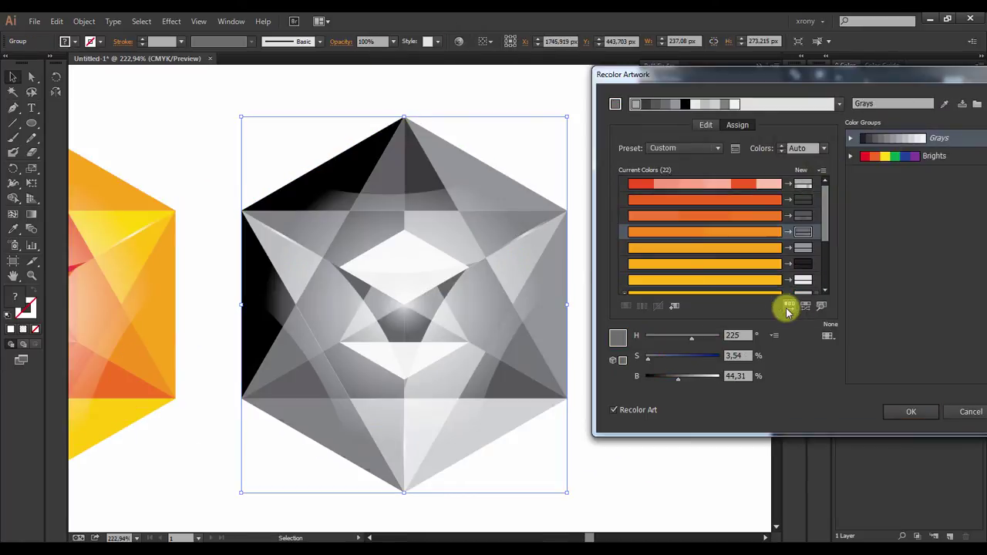
{"action": "left_click", "coordinate": [788, 307]}
{"action": "left_click", "coordinate": [789, 307]}
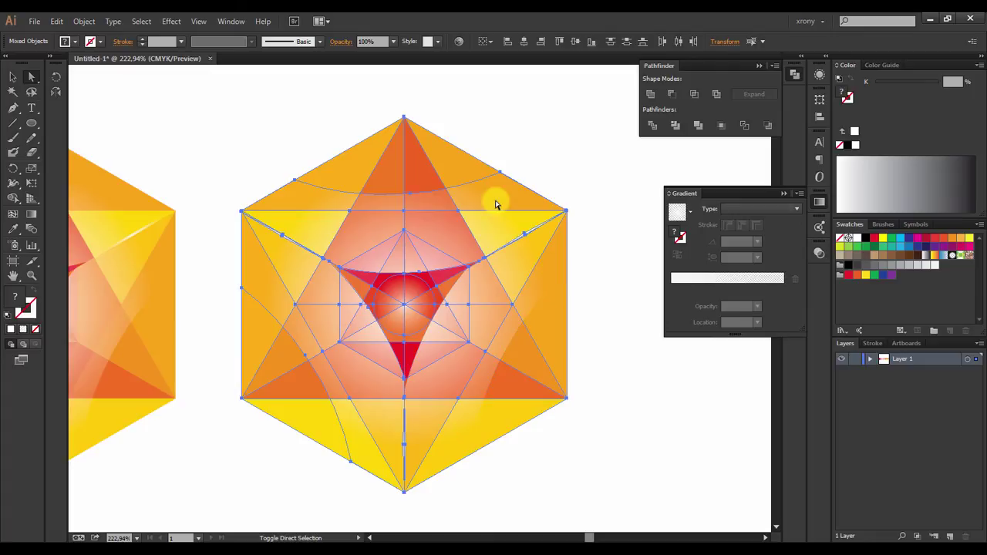
Reapply the Grays color group in Recolor Artwork and reshuffle the gray order until settled.
{"action": "left_click", "coordinate": [461, 41]}
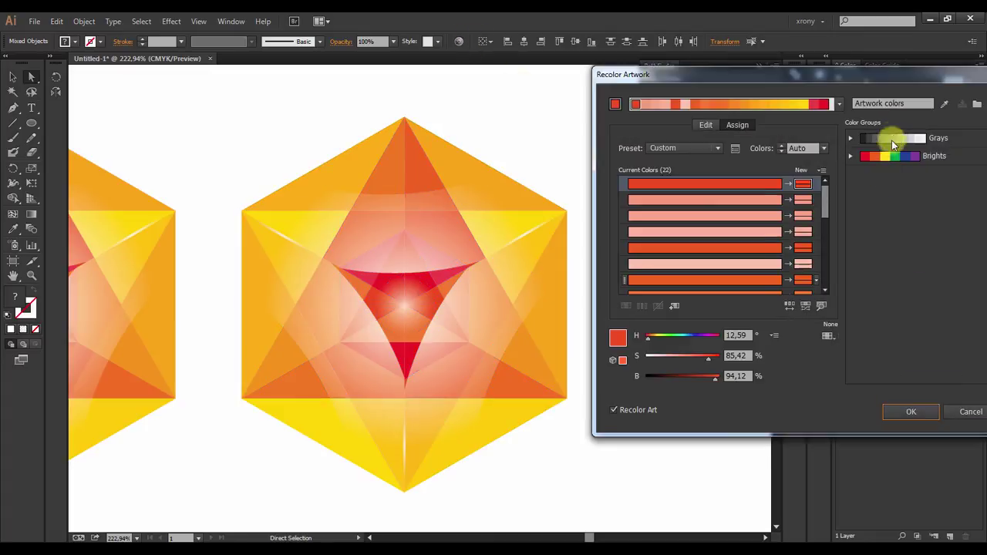
{"action": "left_click", "coordinate": [887, 138]}
{"action": "left_click", "coordinate": [788, 306]}
{"action": "left_click", "coordinate": [787, 307]}
{"action": "left_click", "coordinate": [787, 307]}
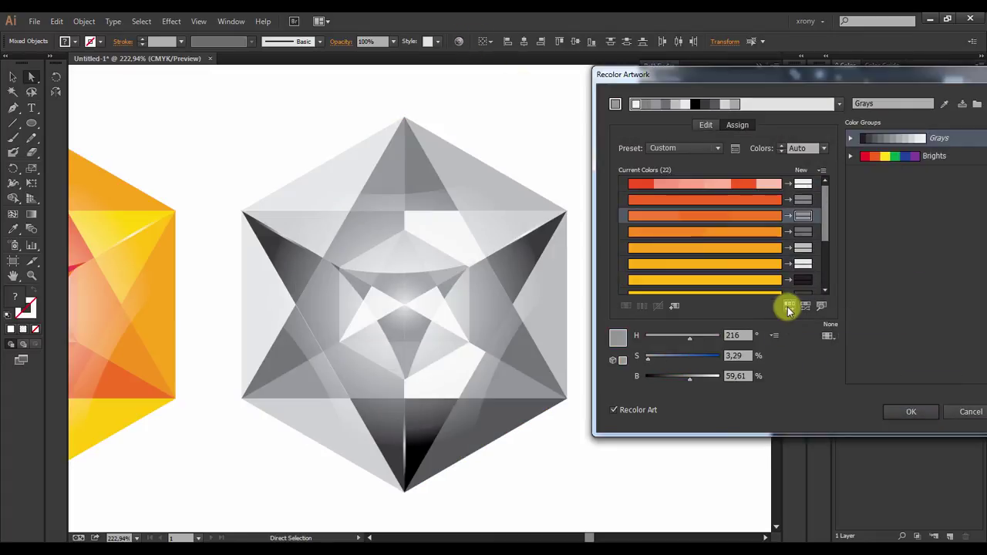
{"action": "left_click", "coordinate": [787, 307]}
{"action": "left_click", "coordinate": [787, 307]}
{"action": "left_click", "coordinate": [787, 307]}
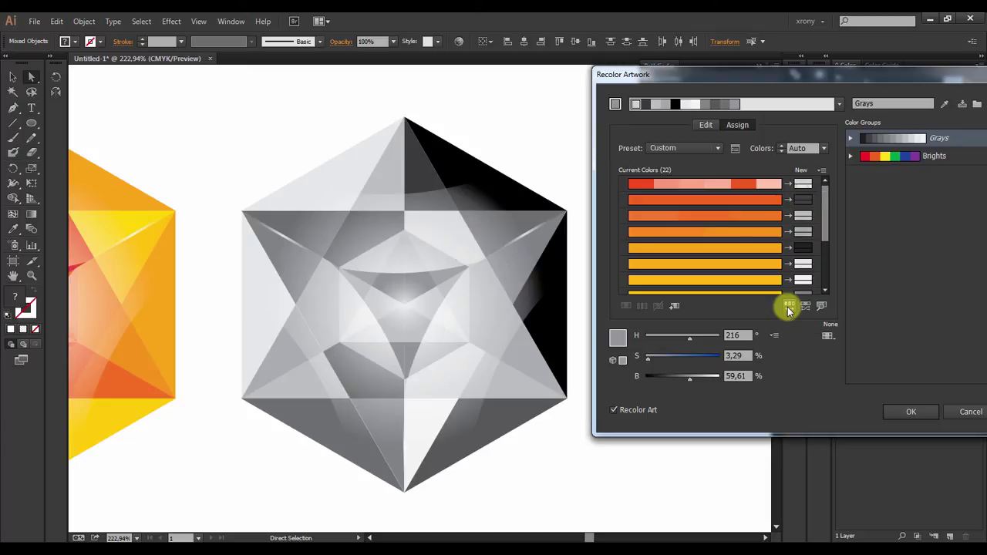
{"action": "left_click", "coordinate": [787, 307]}
{"action": "left_click", "coordinate": [788, 307]}
{"action": "left_click", "coordinate": [787, 307]}
{"action": "left_click", "coordinate": [788, 307]}
{"action": "left_click", "coordinate": [788, 307]}
{"action": "left_click", "coordinate": [788, 307]}
{"action": "left_click", "coordinate": [788, 307]}
{"action": "left_click", "coordinate": [787, 307]}
{"action": "left_click", "coordinate": [788, 307]}
{"action": "left_click", "coordinate": [787, 307]}
{"action": "left_click", "coordinate": [787, 307]}
{"action": "left_click", "coordinate": [788, 307]}
{"action": "left_click", "coordinate": [787, 307]}
{"action": "left_click", "coordinate": [788, 307]}
{"action": "left_click", "coordinate": [787, 307]}
{"action": "left_click", "coordinate": [787, 307]}
{"action": "left_click", "coordinate": [788, 307]}
{"action": "left_click", "coordinate": [788, 307]}
{"action": "left_click", "coordinate": [691, 391]}
{"action": "key", "text": "ctrl+minus"}
{"action": "key", "text": "ctrl+minus"}
{"action": "key", "text": "ctrl+minus"}
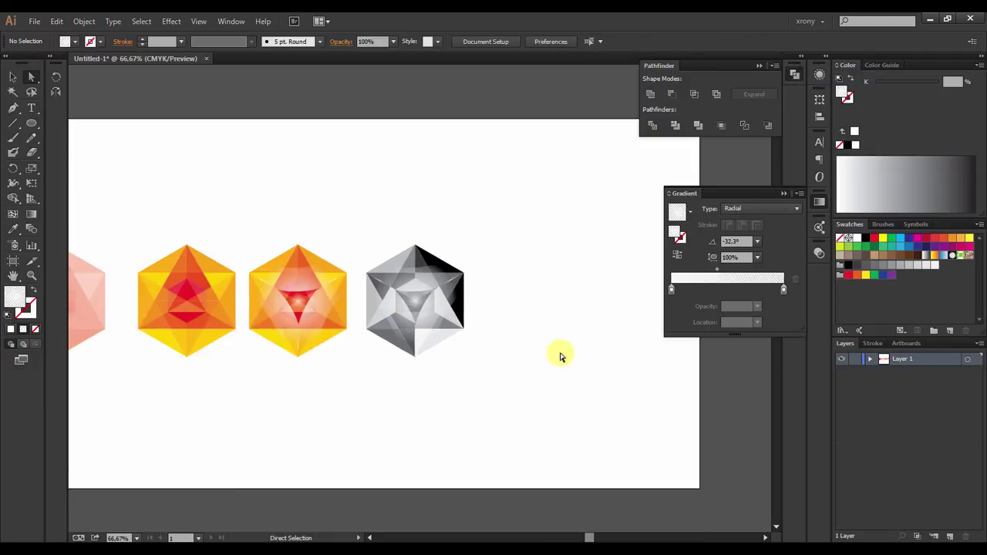